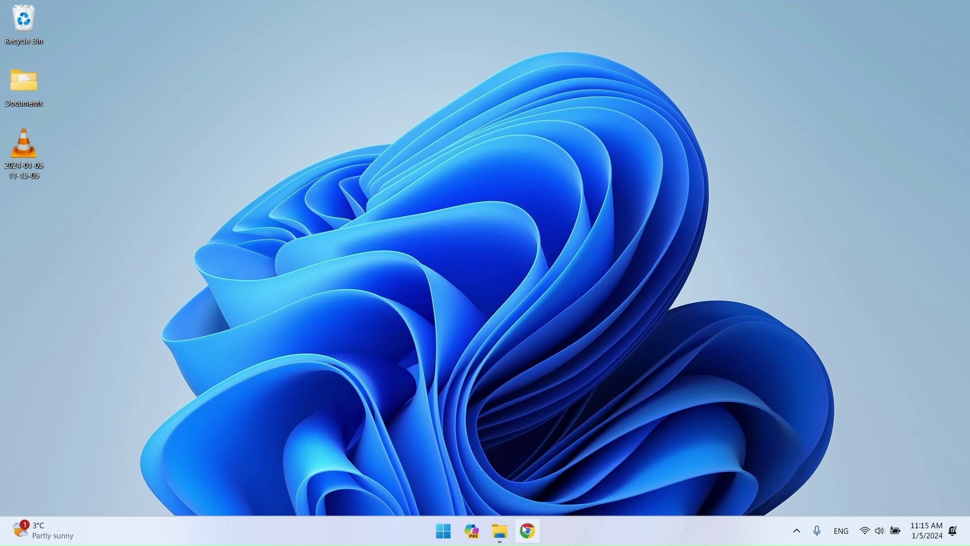
- Search Google for 'tiny 11' in Chrome and scroll down to the Internet Archive Tiny11 result
{"action": "left_click", "coordinate": [526, 530]}
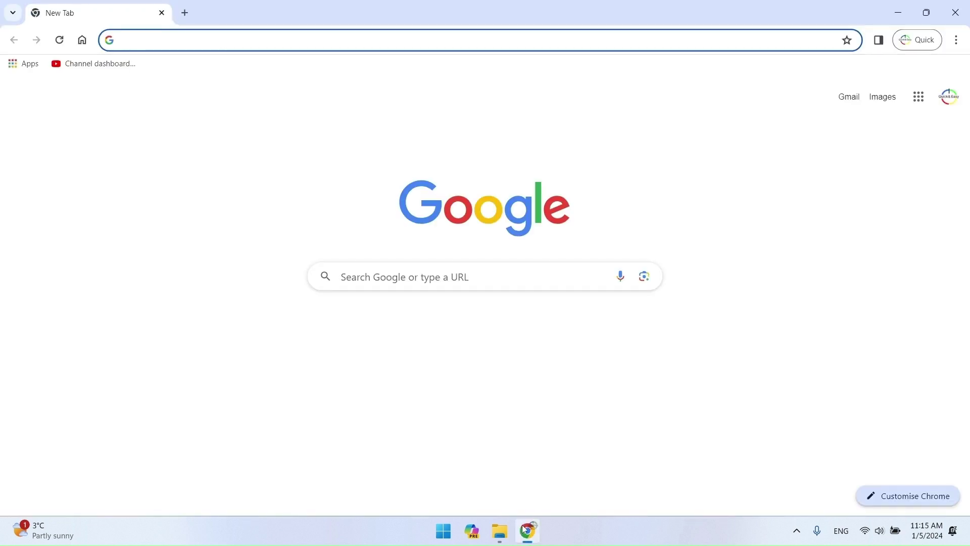
{"action": "type", "text": "tiny 11"}
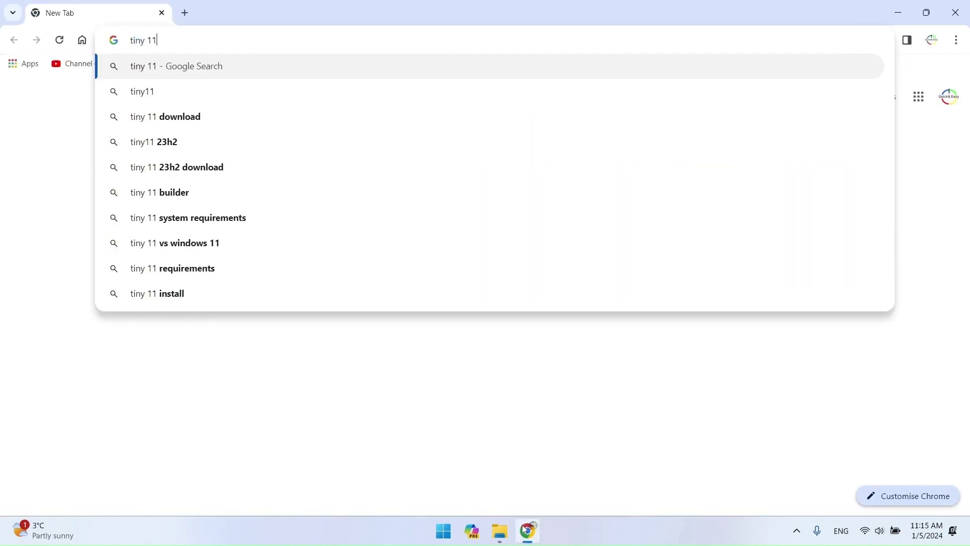
{"action": "key", "text": "Return"}
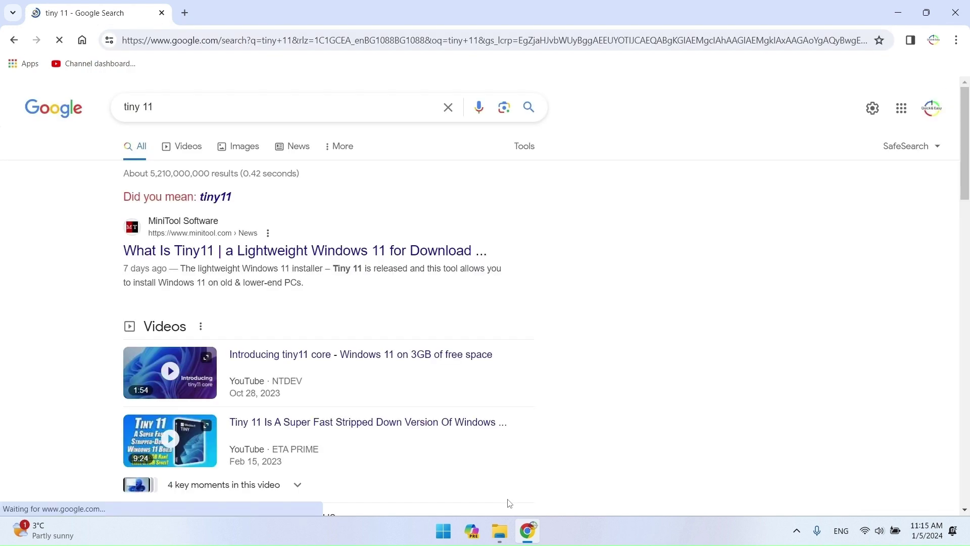
{"action": "scroll", "coordinate": [625, 350], "scroll_direction": "down", "scroll_amount": 3}
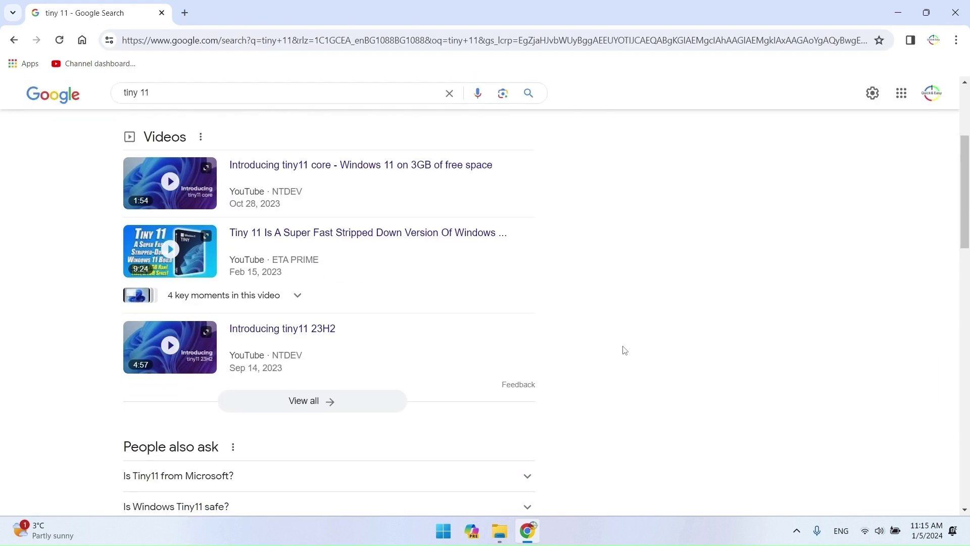
{"action": "scroll", "coordinate": [624, 350], "scroll_direction": "down", "scroll_amount": 5}
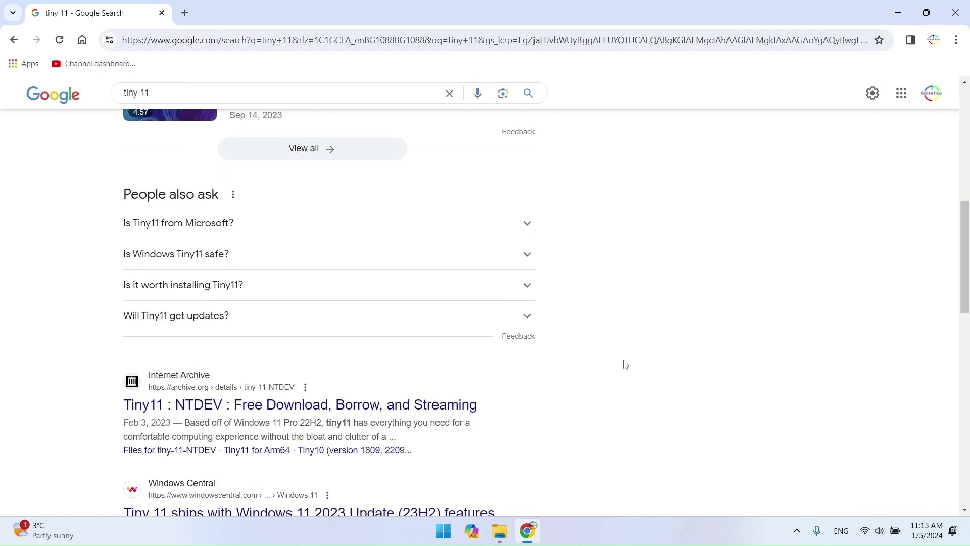
{"action": "scroll", "coordinate": [626, 366], "scroll_direction": "down", "scroll_amount": 2}
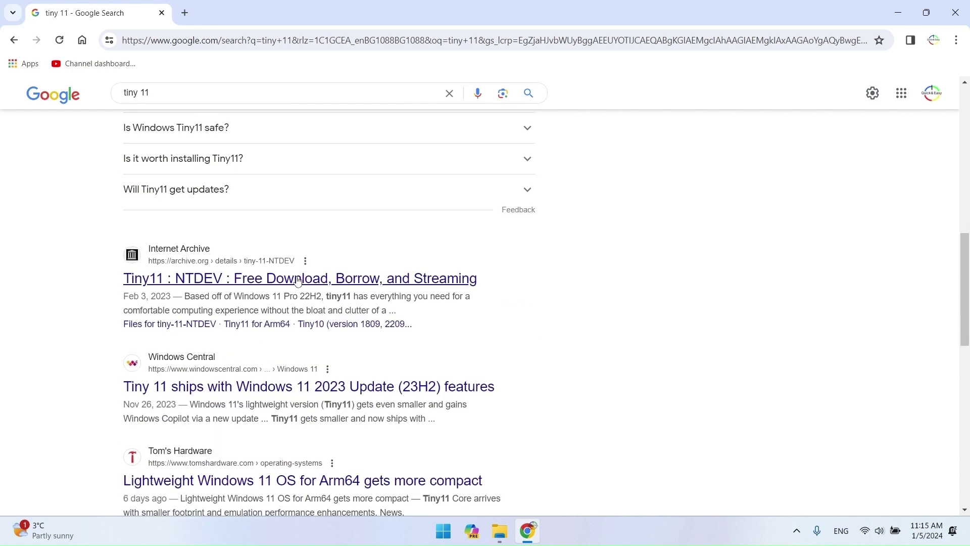
- Open the Internet Archive 'Tiny11 : NTDEV' item, accept the content advisory and scroll through the description
{"action": "left_click", "coordinate": [218, 279]}
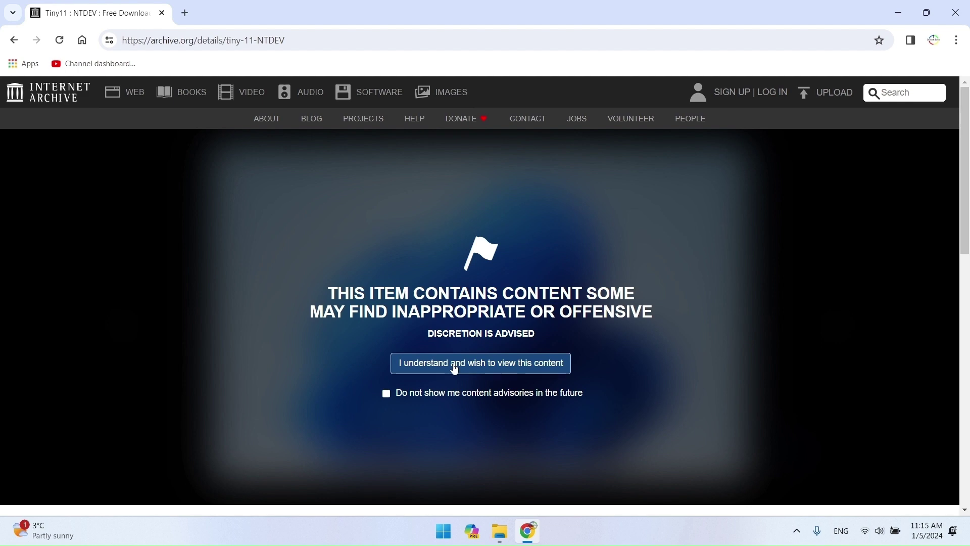
{"action": "left_click", "coordinate": [454, 364]}
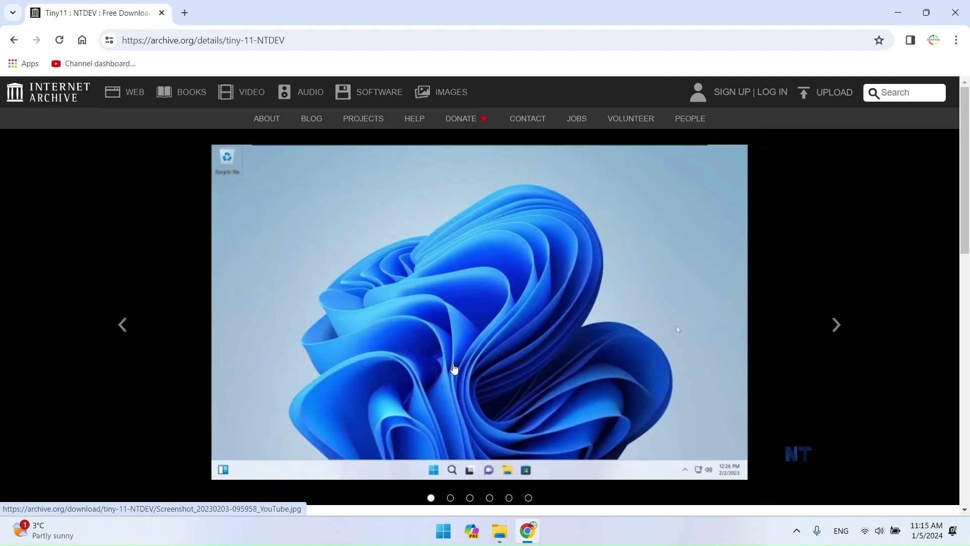
{"action": "scroll", "coordinate": [457, 370], "scroll_direction": "down", "scroll_amount": 2}
{"action": "scroll", "coordinate": [461, 375], "scroll_direction": "down", "scroll_amount": 3}
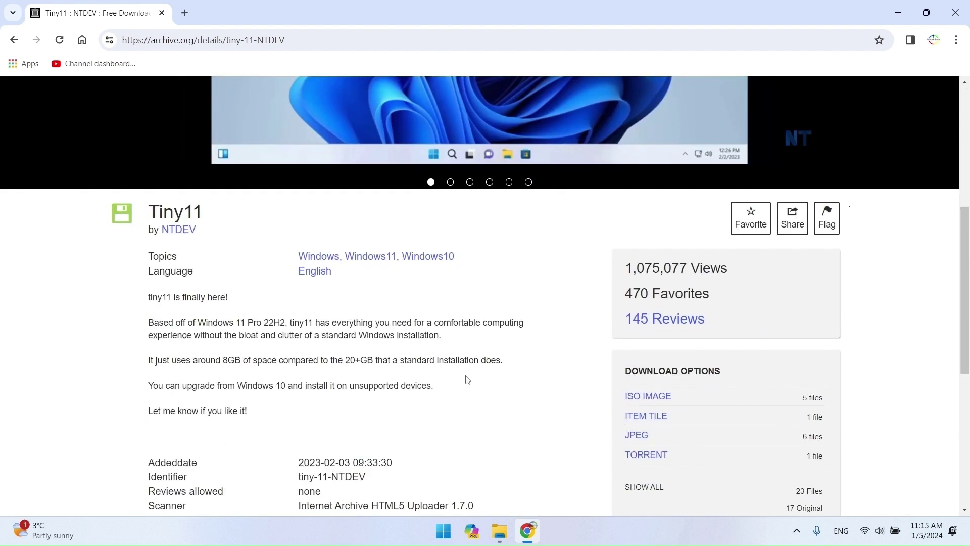
{"action": "scroll", "coordinate": [467, 379], "scroll_direction": "down", "scroll_amount": 2}
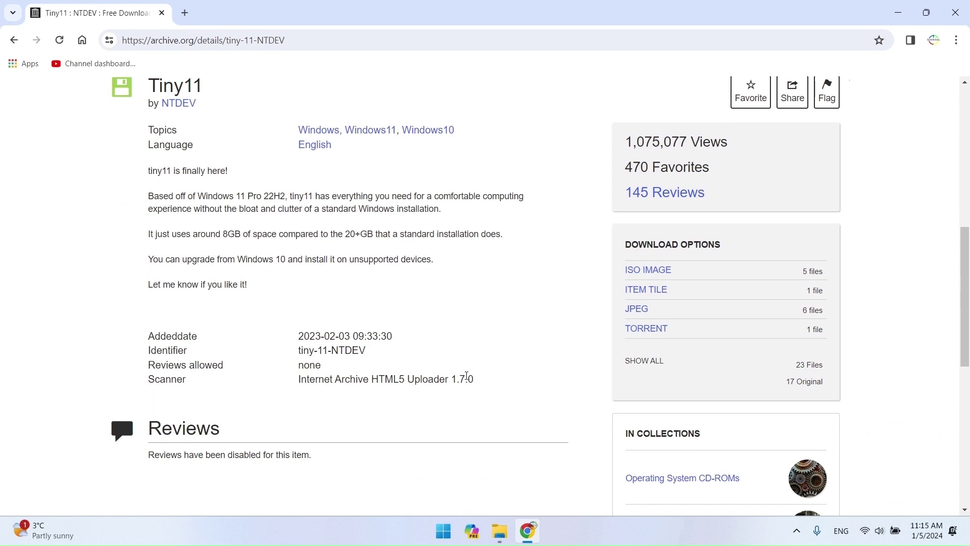
{"action": "left_click_drag", "start_coordinate": [197, 197], "coordinate": [286, 198]}
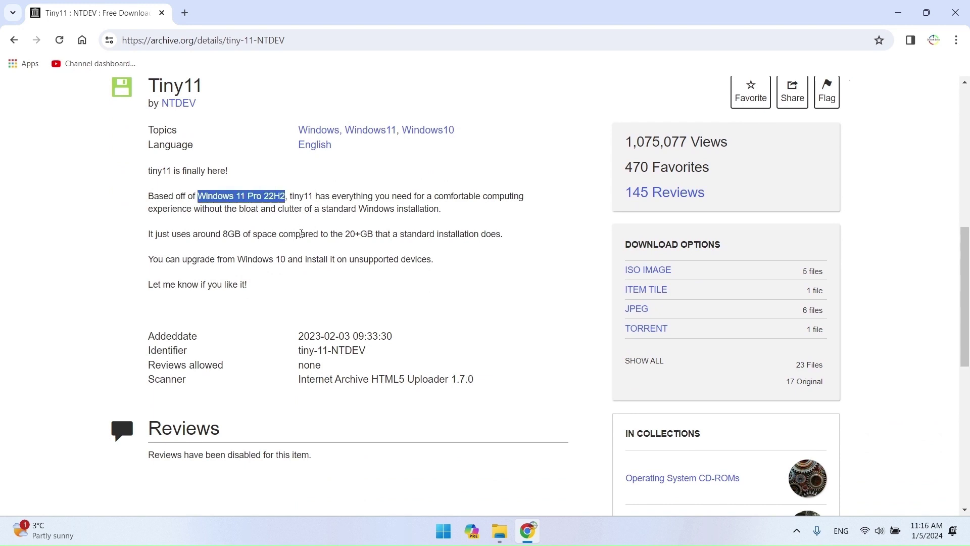
{"action": "left_click", "coordinate": [460, 266]}
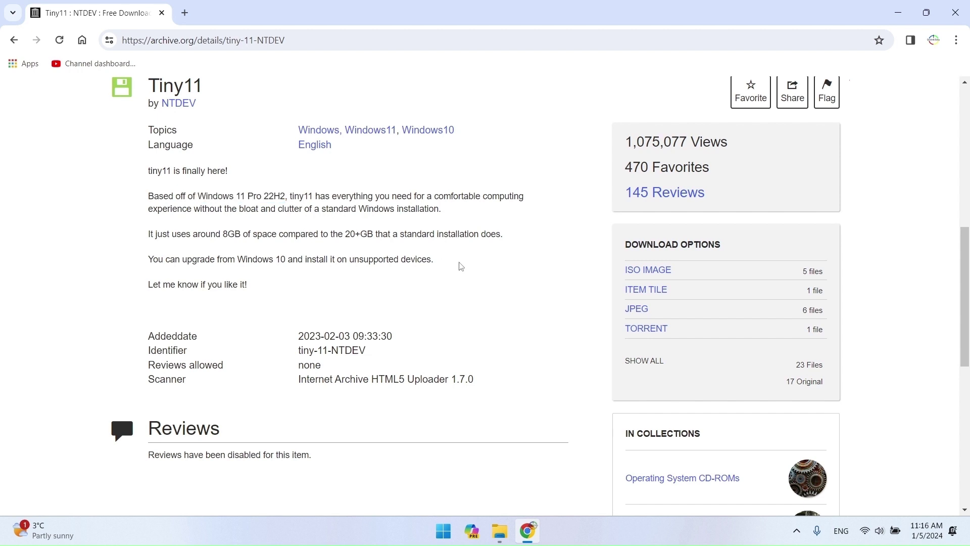
- Download the 23H2 x64 ISO image and view Chrome's full download history
{"action": "left_click", "coordinate": [659, 276]}
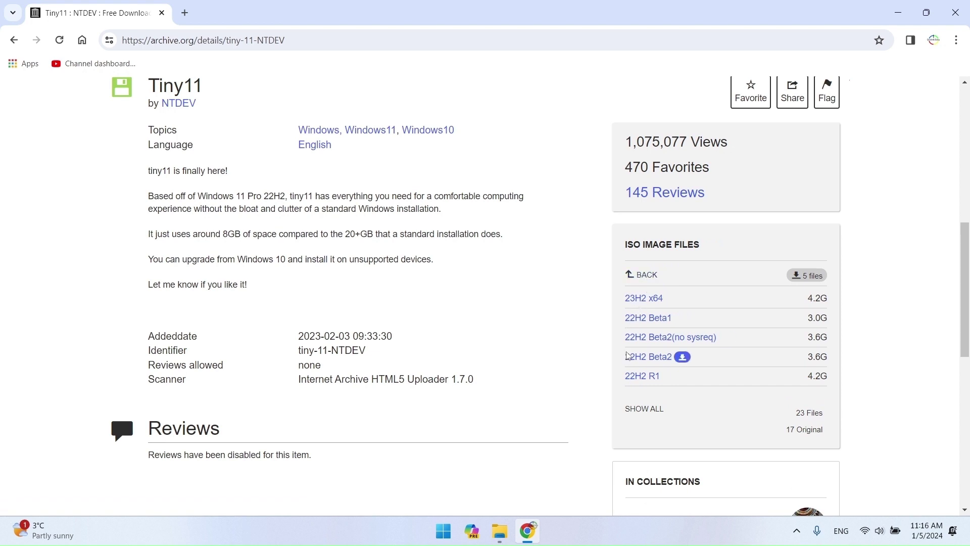
{"action": "left_click", "coordinate": [630, 302]}
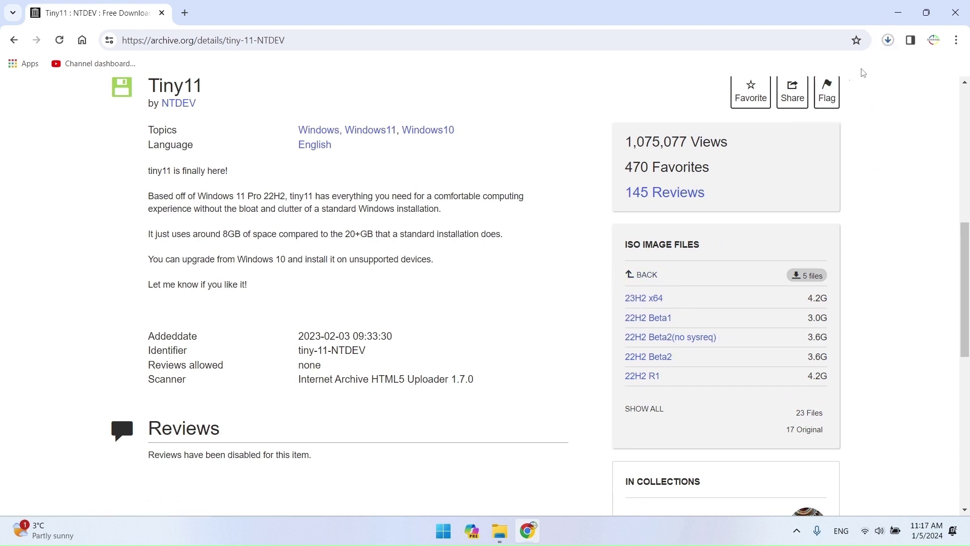
{"action": "left_click", "coordinate": [887, 40]}
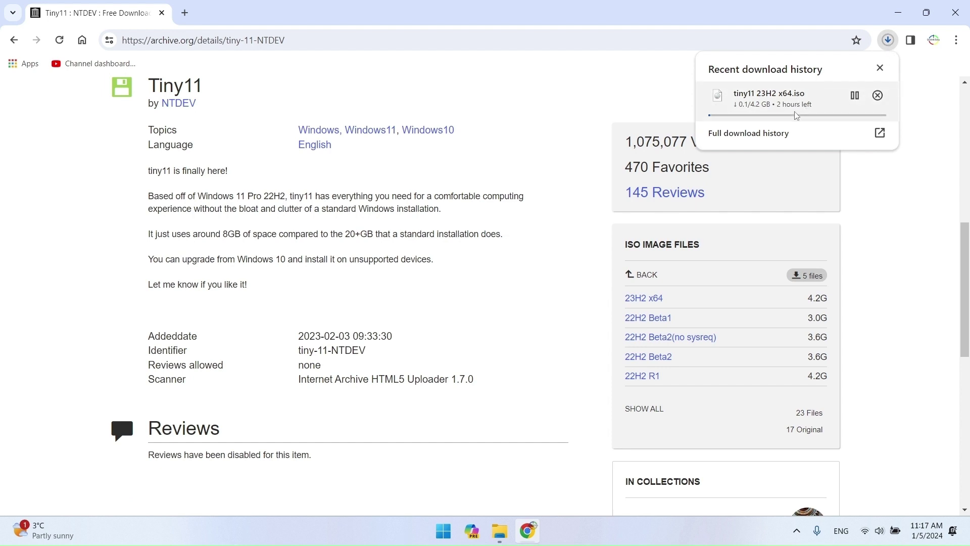
{"action": "left_click", "coordinate": [771, 134]}
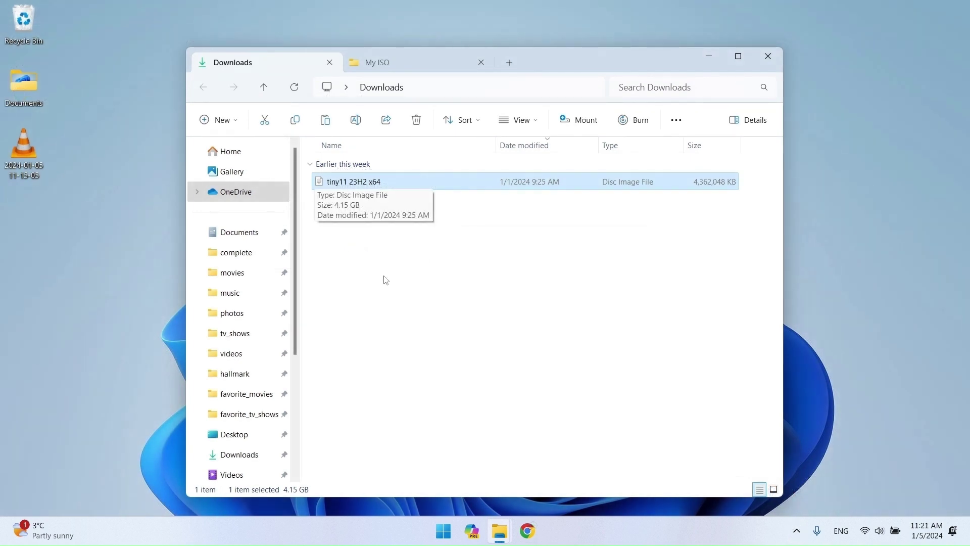
- Copy the tiny11 23H2 x64 ISO from Downloads, paste it into My ISO, then close File Explorer
{"action": "right_click", "coordinate": [383, 186]}
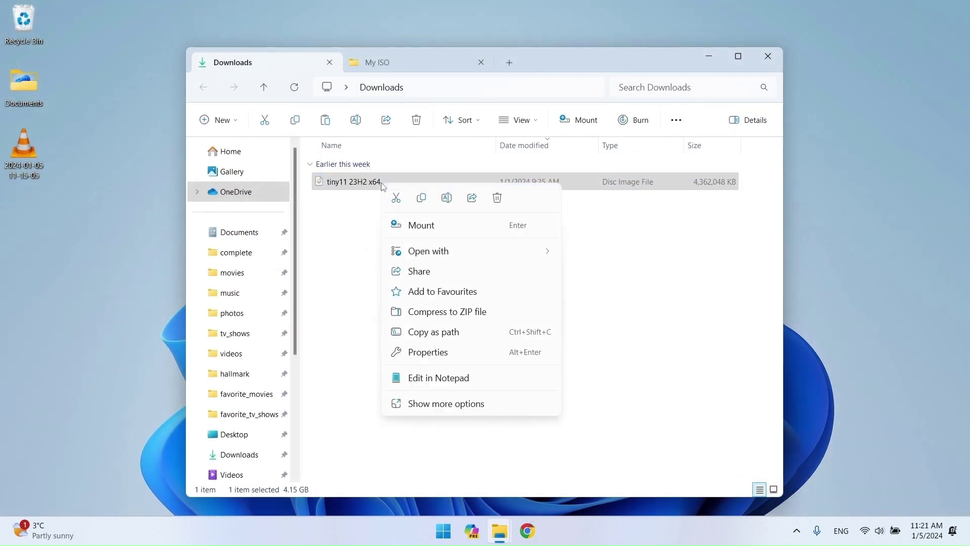
{"action": "left_click", "coordinate": [422, 199]}
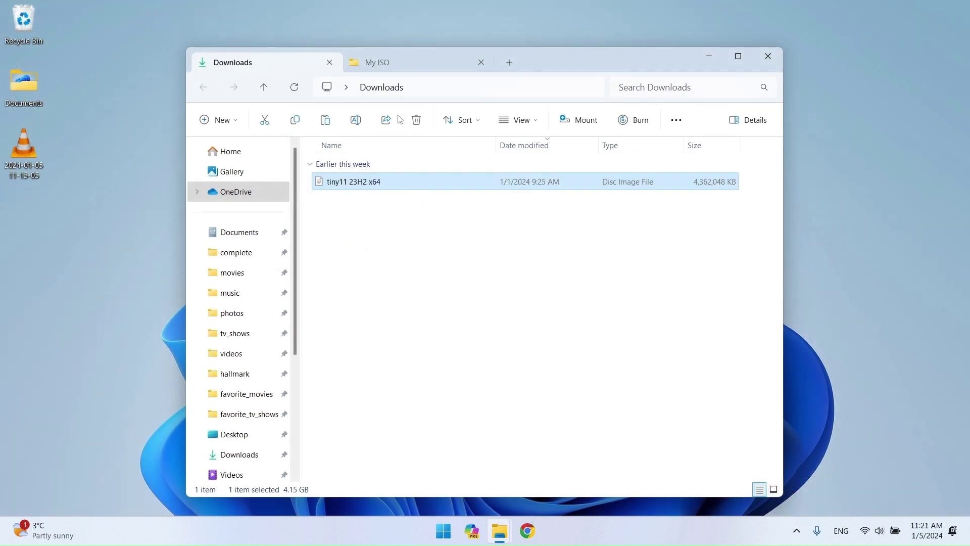
{"action": "left_click", "coordinate": [388, 64]}
{"action": "right_click", "coordinate": [359, 333]}
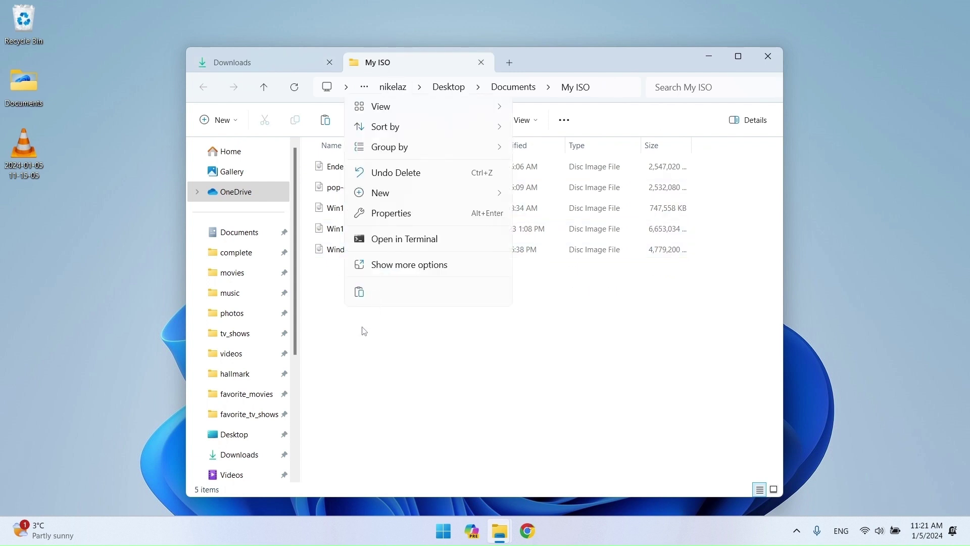
{"action": "left_click", "coordinate": [359, 292]}
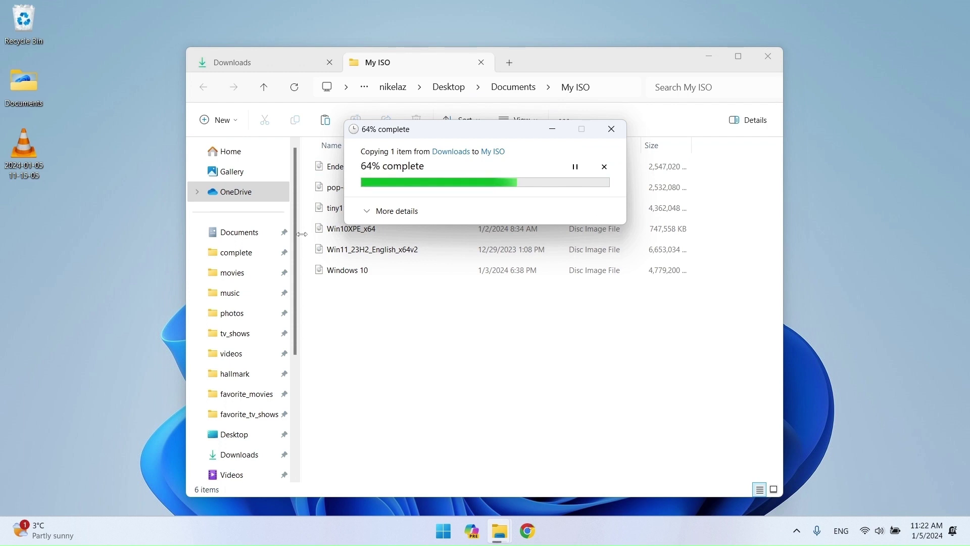
{"action": "left_click", "coordinate": [454, 322]}
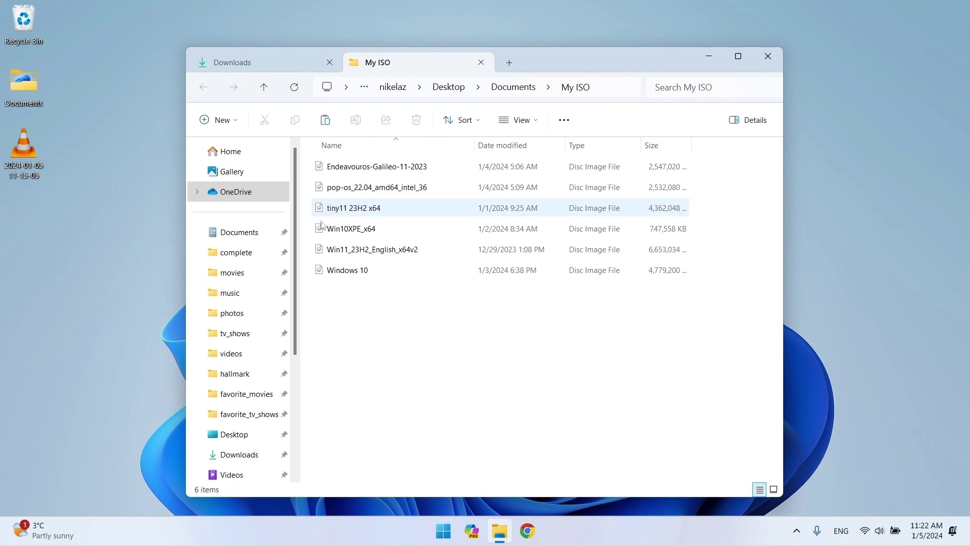
{"action": "left_click", "coordinate": [766, 57]}
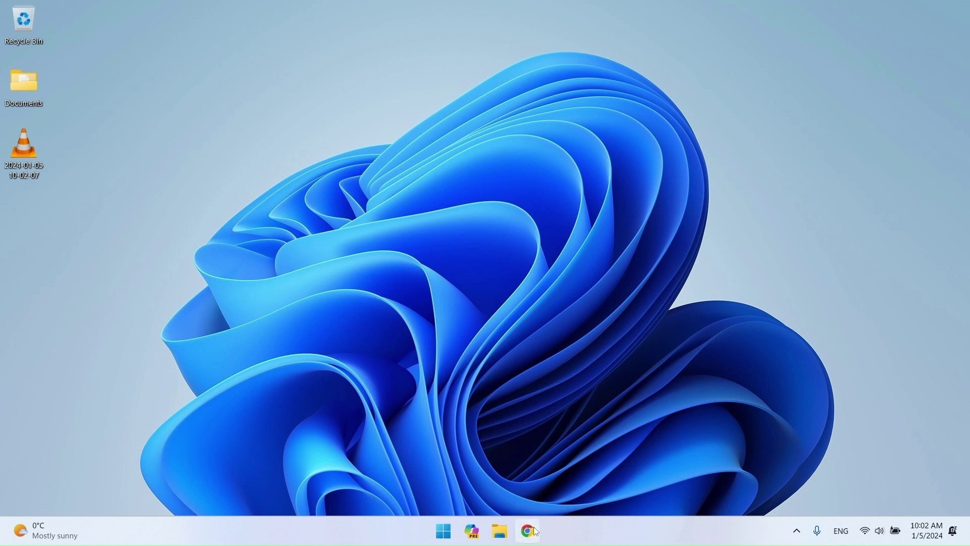
- Search Google for 'rufus' in a new Chrome tab
{"action": "left_click", "coordinate": [535, 531]}
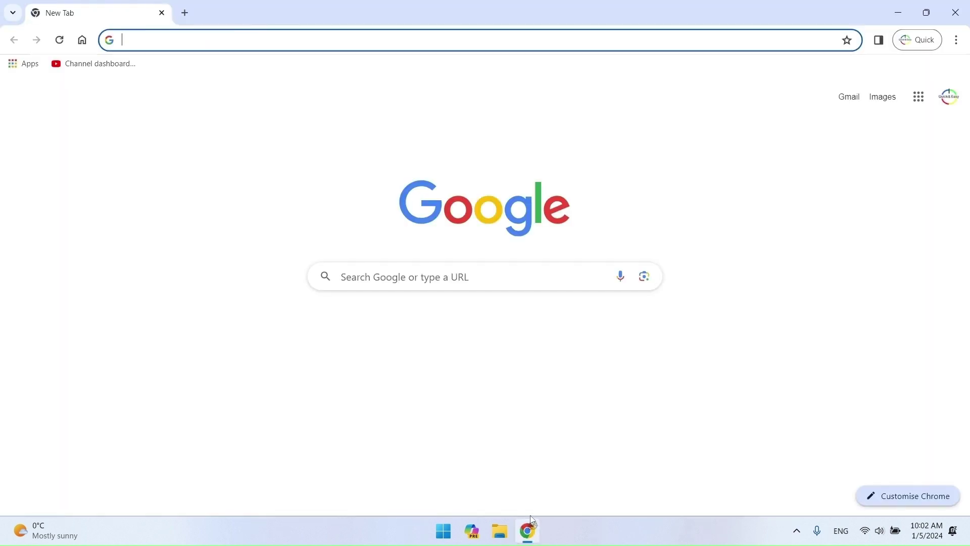
{"action": "left_click", "coordinate": [371, 284]}
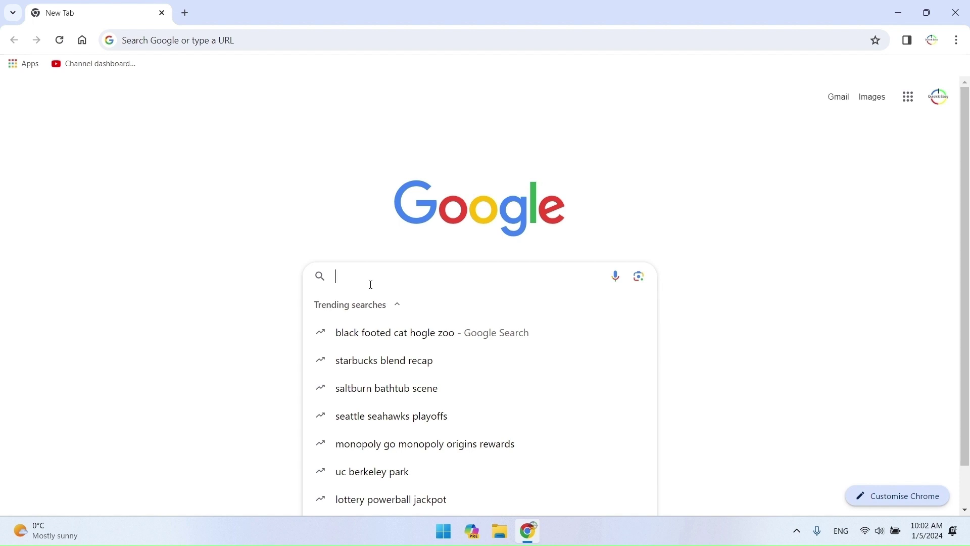
{"action": "type", "text": "rufus"}
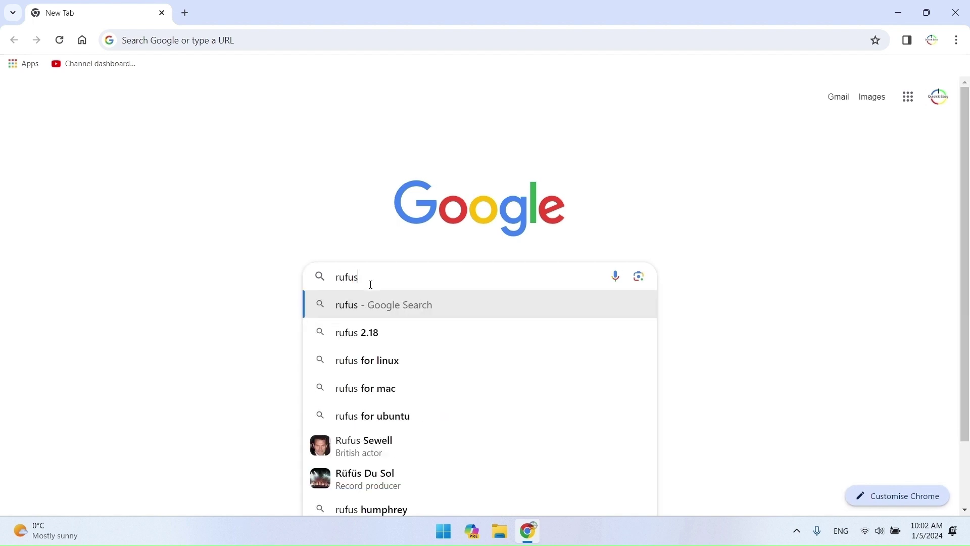
{"action": "key", "text": "Return"}
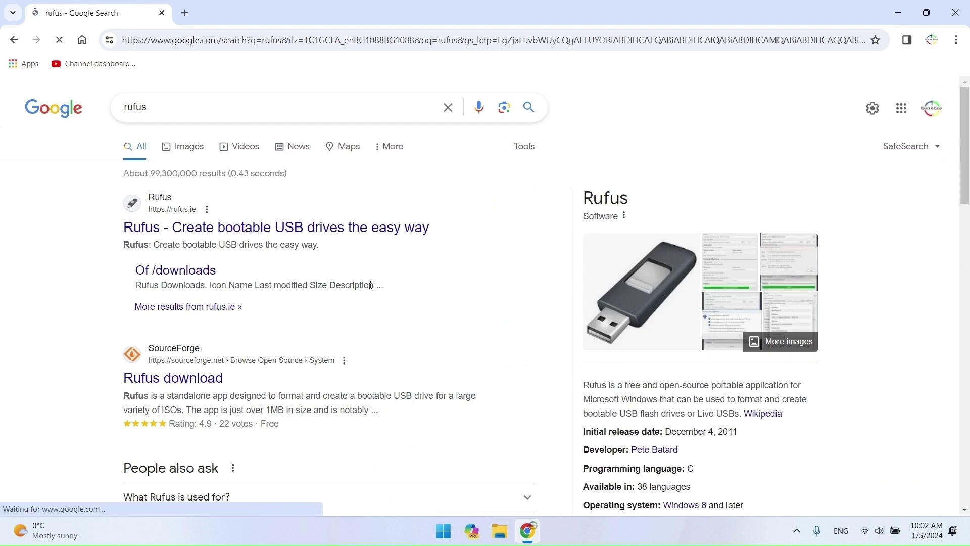
- Open rufus.ie, accept the cookie consent, hide the ad banner and scroll to the downloads
{"action": "left_click", "coordinate": [240, 229]}
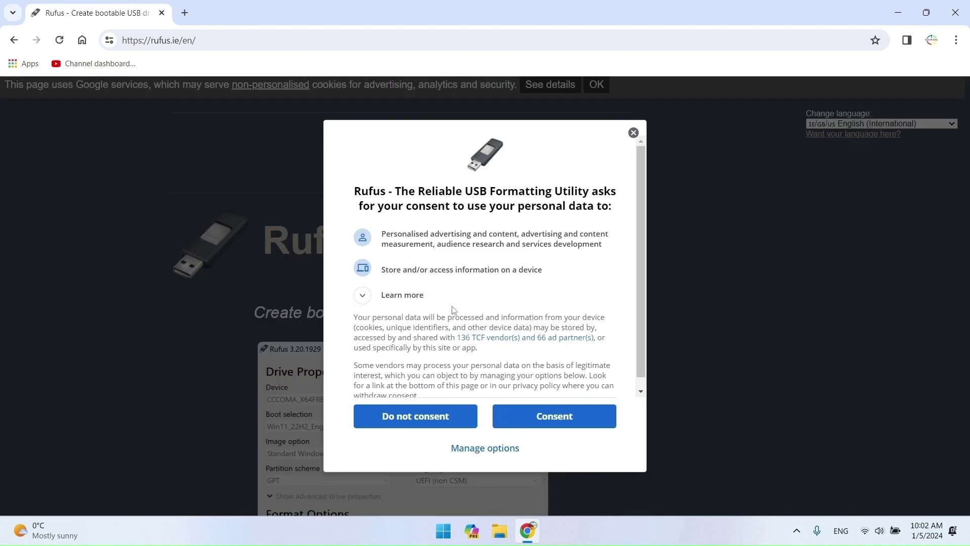
{"action": "left_click", "coordinate": [562, 421]}
{"action": "scroll", "coordinate": [563, 416], "scroll_direction": "down", "scroll_amount": 4}
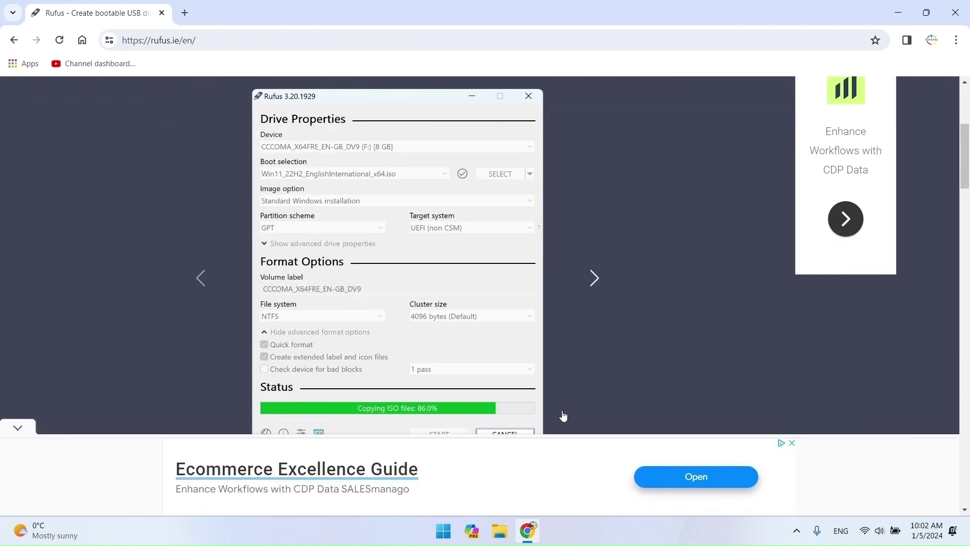
{"action": "left_click", "coordinate": [17, 427]}
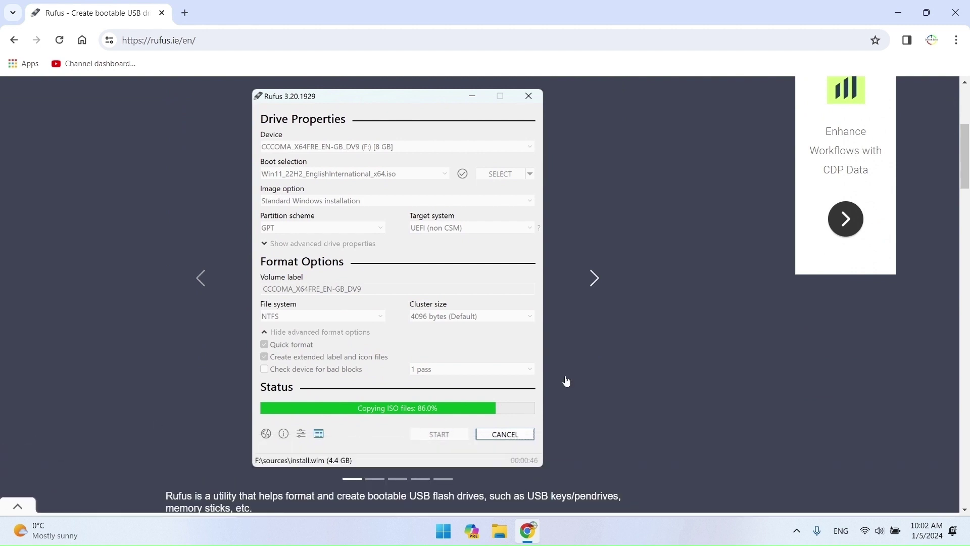
{"action": "scroll", "coordinate": [567, 382], "scroll_direction": "down", "scroll_amount": 7}
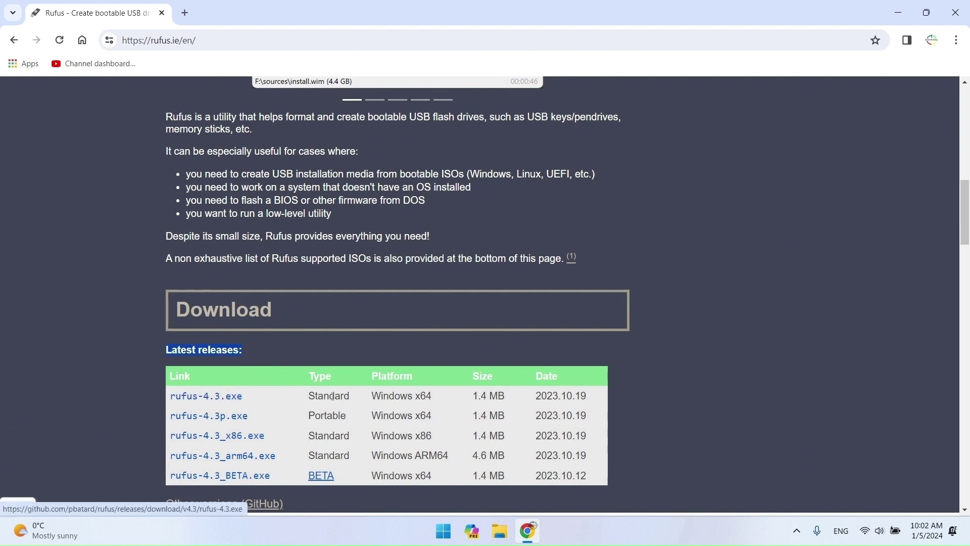
- Download rufus-4.3.exe and dismiss the full-page ad
{"action": "left_click", "coordinate": [237, 415]}
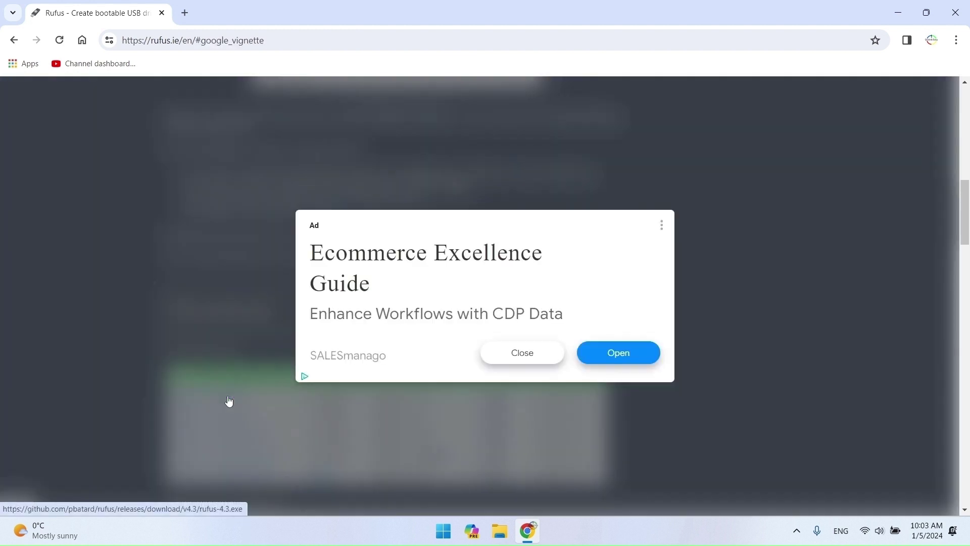
{"action": "left_click", "coordinate": [516, 356]}
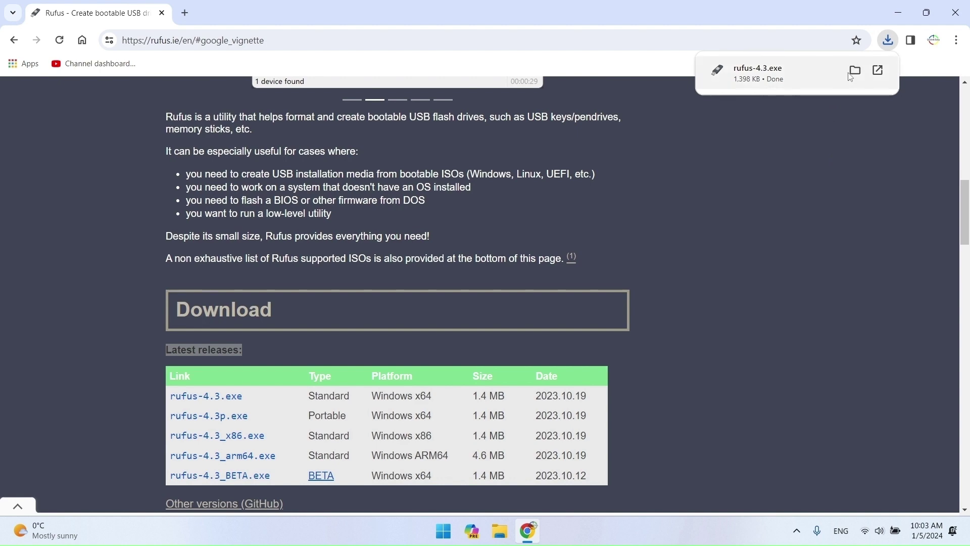
{"action": "left_click", "coordinate": [857, 75]}
- Run rufus-4.3 from the Downloads folder, approve the UAC prompt, and close File Explorer
{"action": "left_click", "coordinate": [953, 17]}
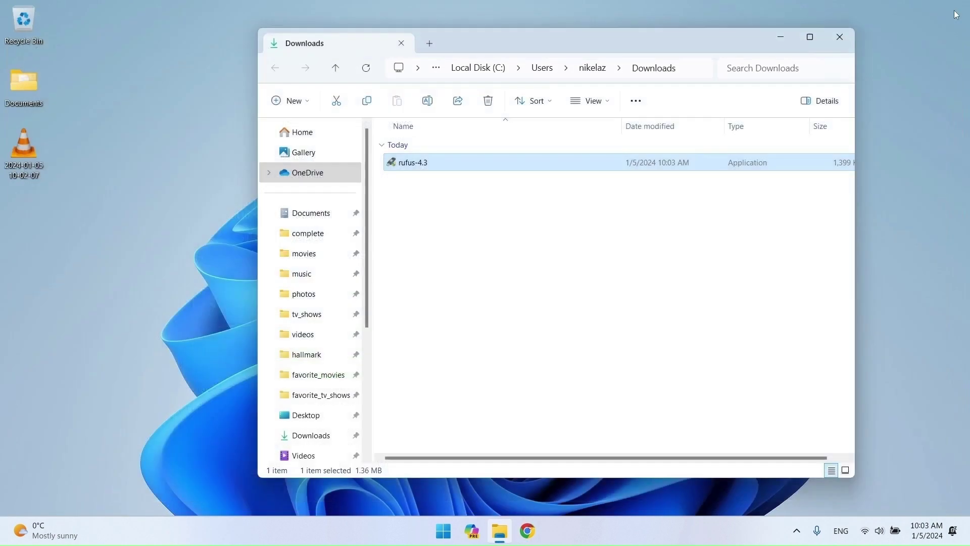
{"action": "left_click_drag", "start_coordinate": [711, 33], "coordinate": [634, 50]}
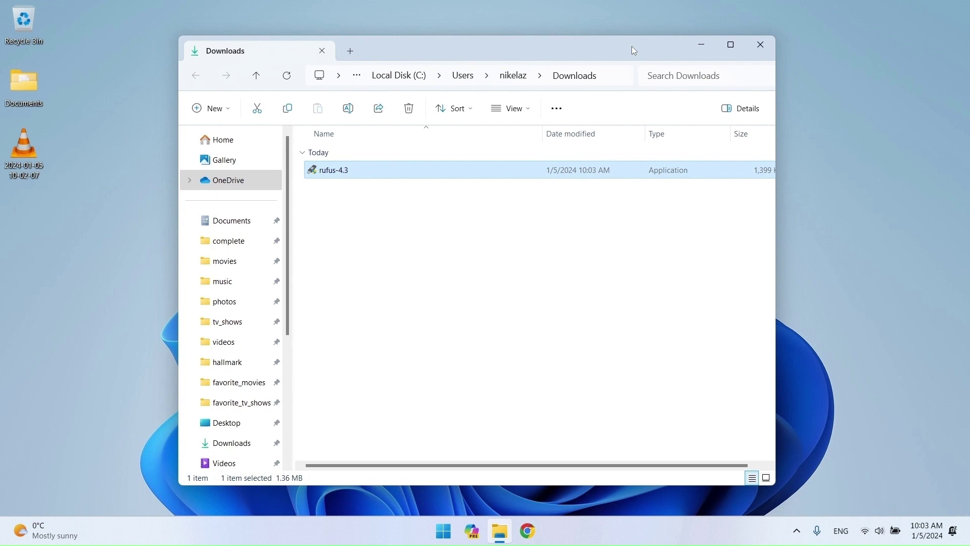
{"action": "double_click", "coordinate": [335, 178]}
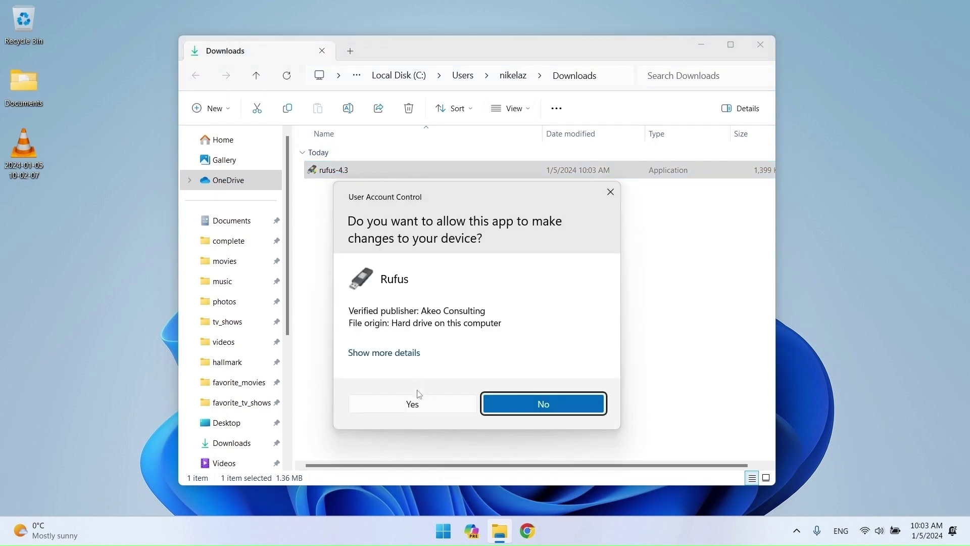
{"action": "left_click", "coordinate": [422, 405]}
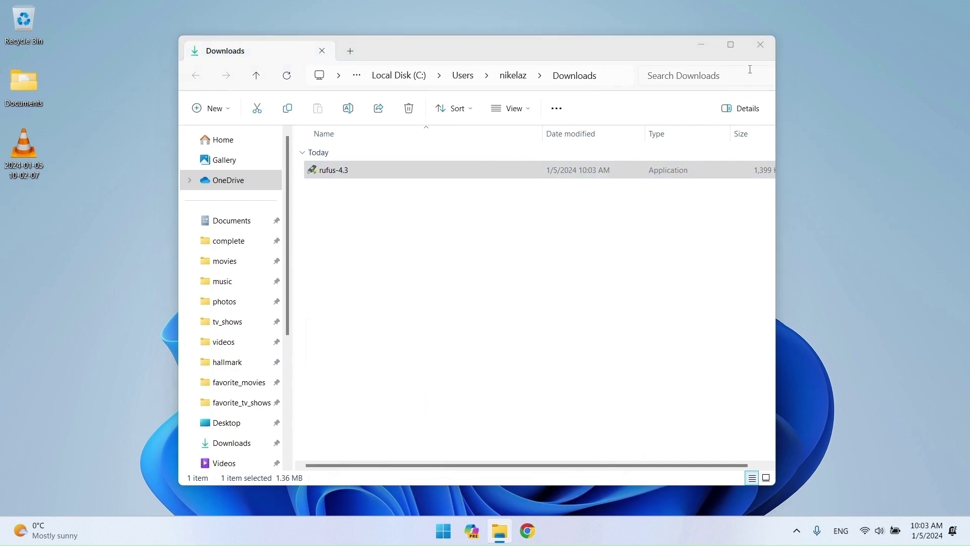
{"action": "left_click", "coordinate": [762, 42]}
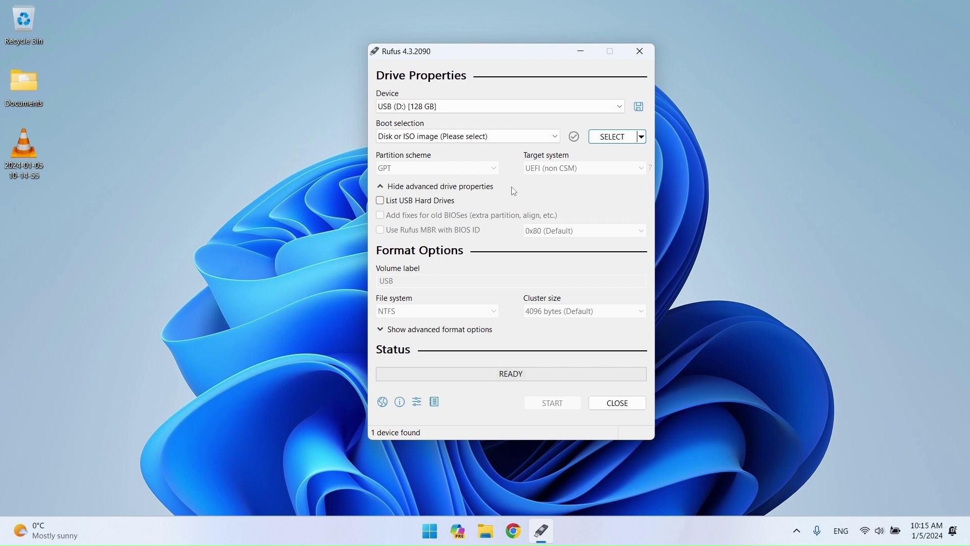
- Keep USB (D:) 128 GB as the device and pick tiny11 23H2 x64 from My ISO
{"action": "left_click", "coordinate": [606, 105]}
{"action": "left_click", "coordinate": [603, 113]}
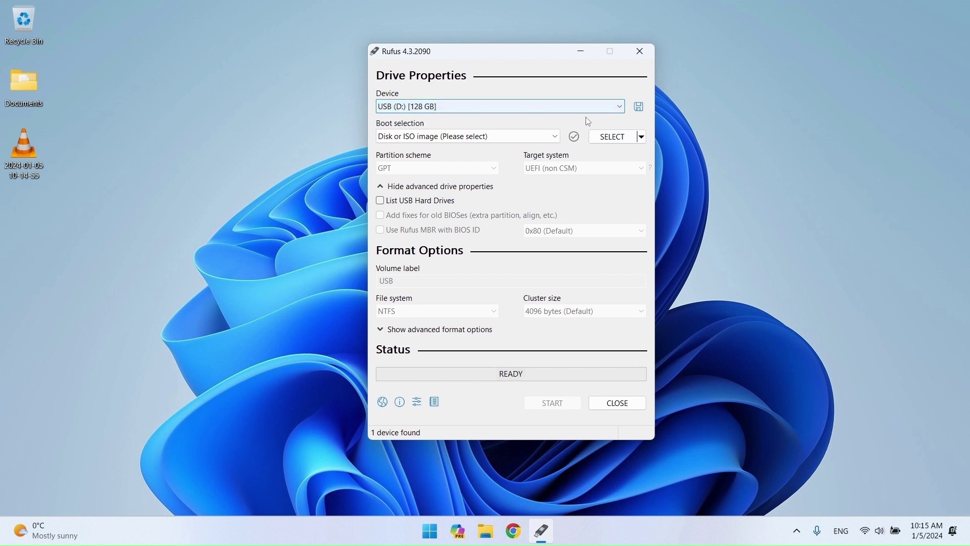
{"action": "left_click", "coordinate": [606, 137]}
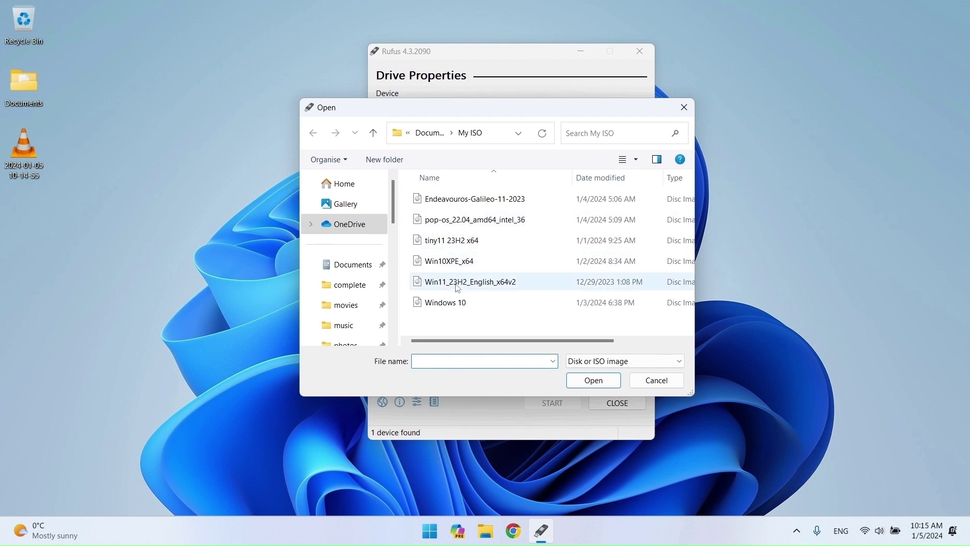
{"action": "left_click", "coordinate": [447, 244]}
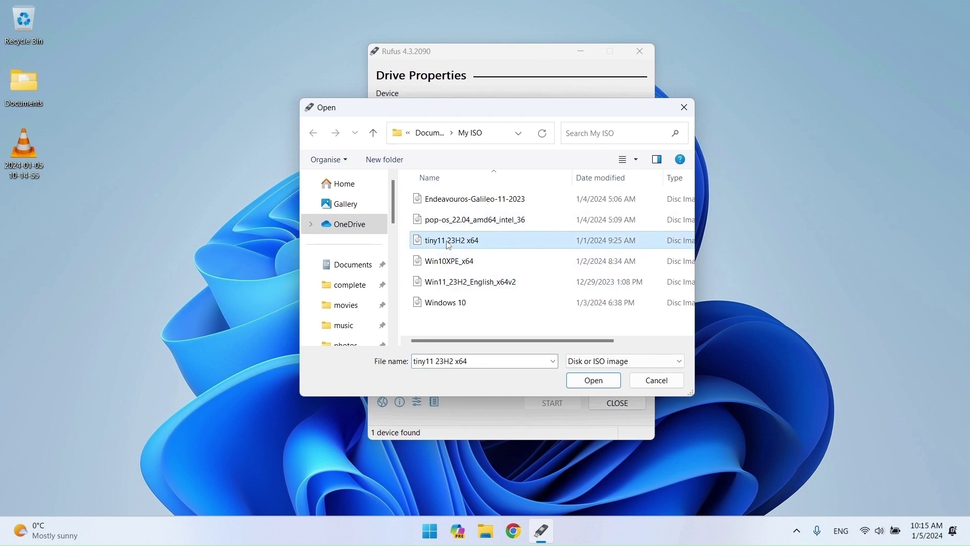
- Load the tiny11 image and set Image option to Windows To Go with GPT partitioning
{"action": "left_click", "coordinate": [598, 382]}
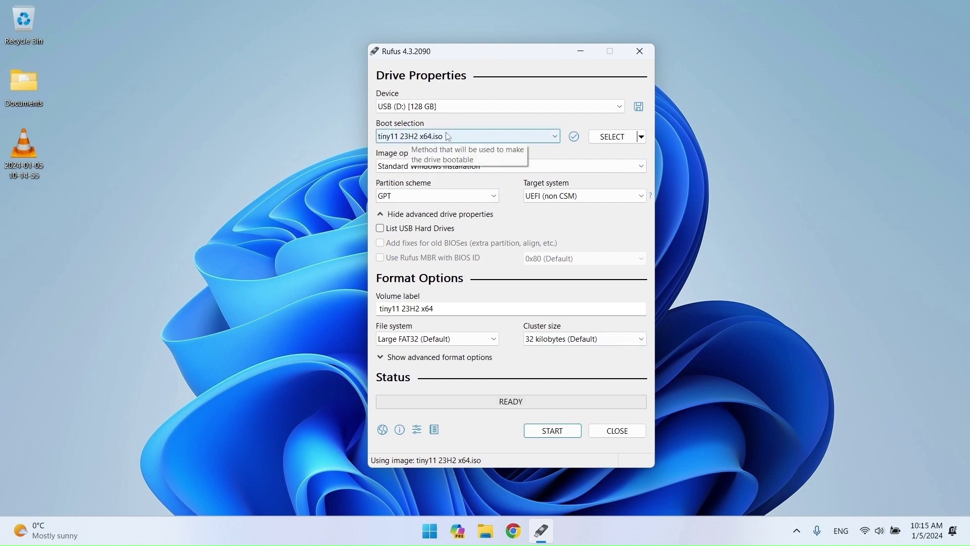
{"action": "left_click", "coordinate": [457, 167]}
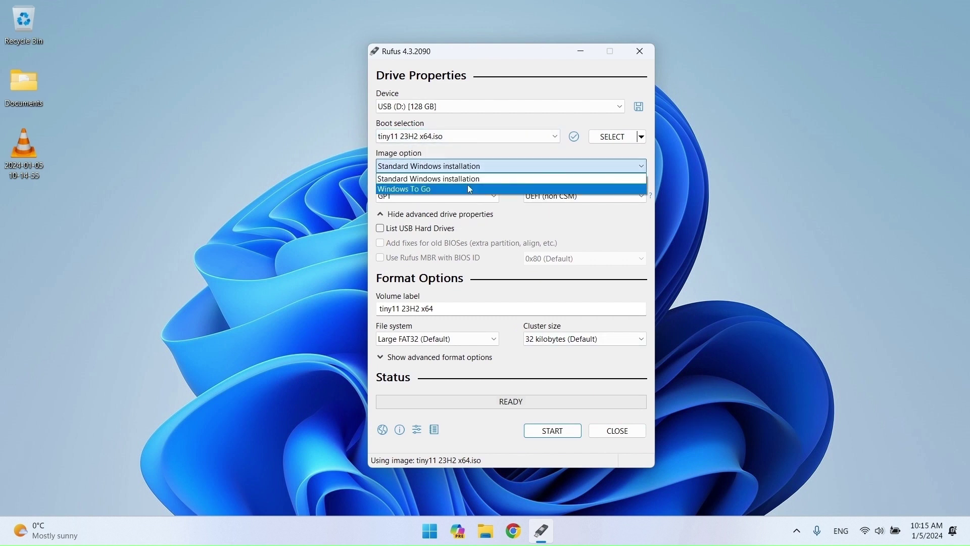
{"action": "left_click", "coordinate": [469, 190]}
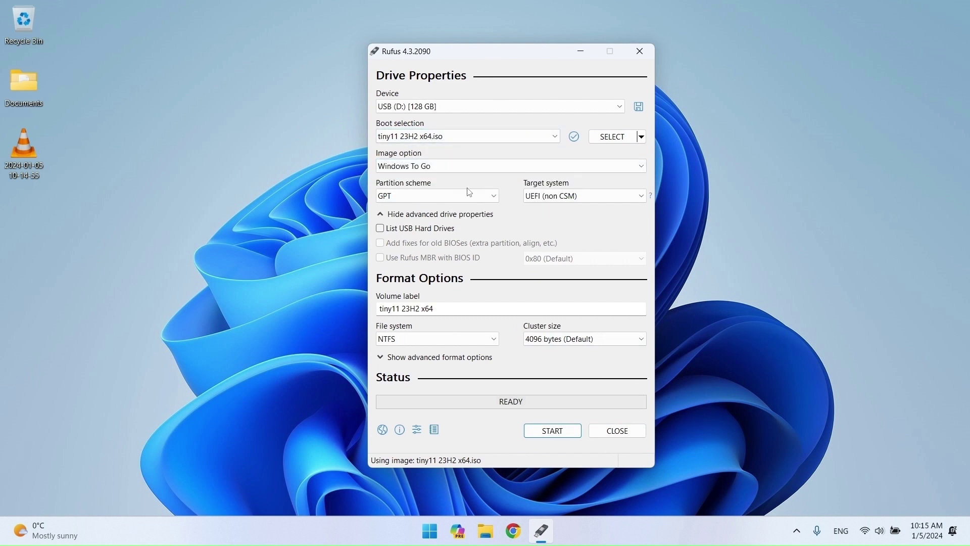
{"action": "left_click", "coordinate": [469, 195]}
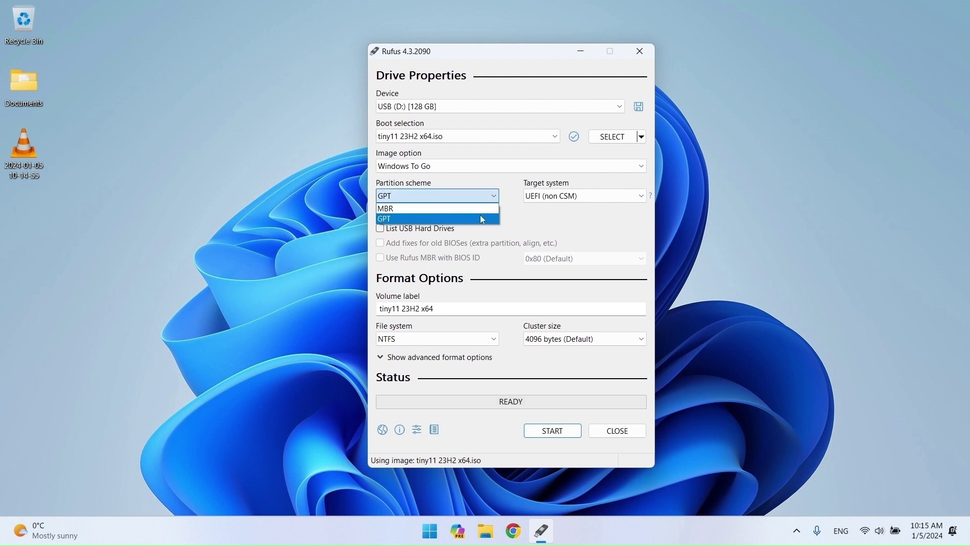
{"action": "left_click", "coordinate": [480, 217]}
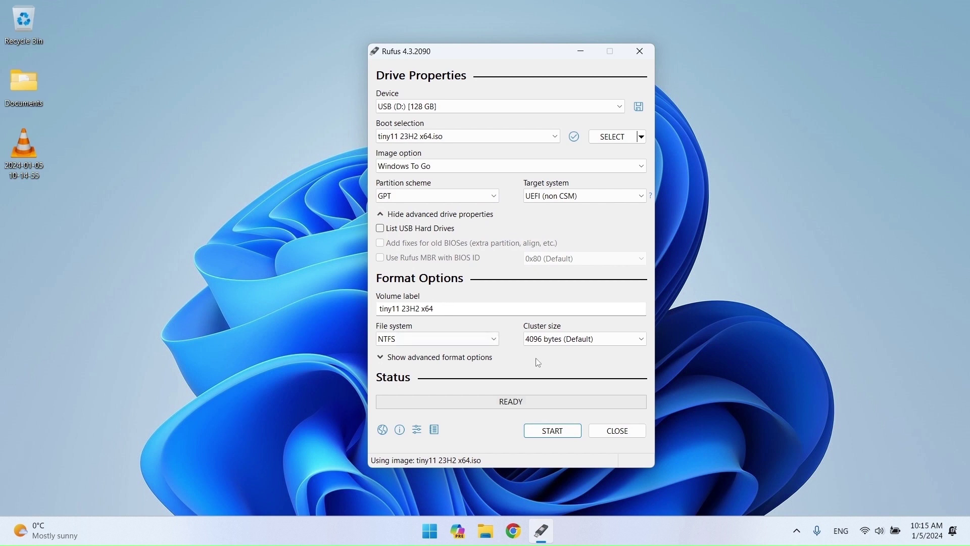
- Start the write, accepting the Windows customisation options and the data-erase warning
{"action": "left_click", "coordinate": [545, 438]}
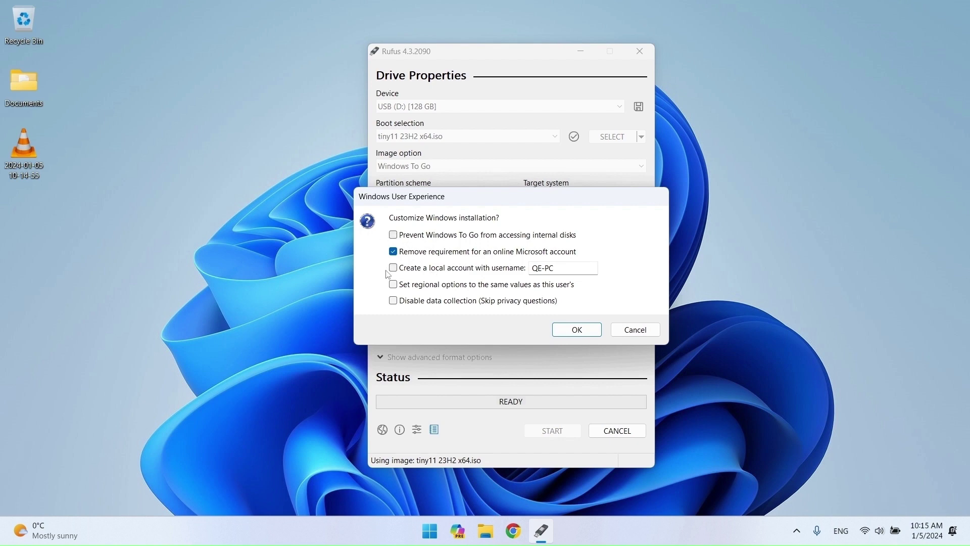
{"action": "left_click", "coordinate": [575, 331]}
{"action": "left_click", "coordinate": [540, 313]}
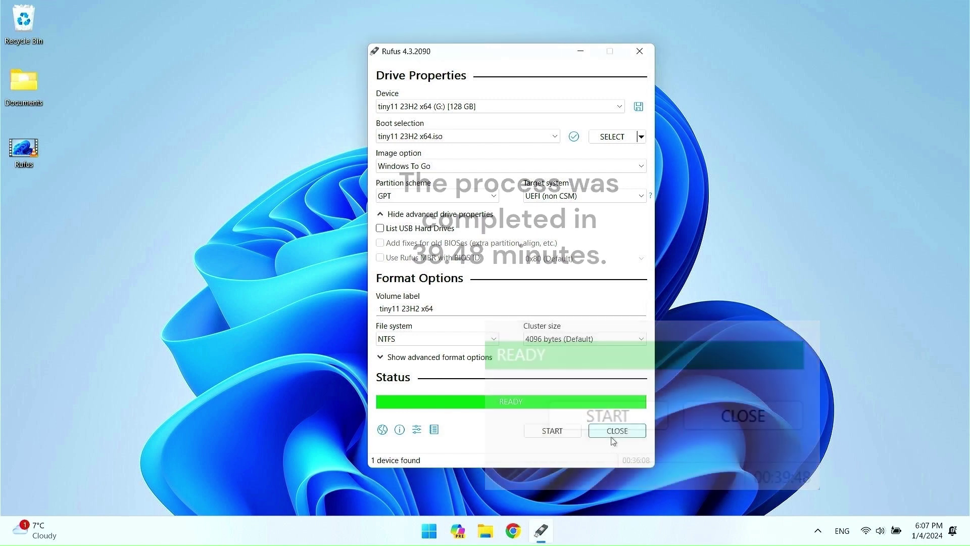
- Close Rufus, restart the laptop, and select the USB SanDisk drive in the F12 boot menu
{"action": "left_click", "coordinate": [615, 431]}
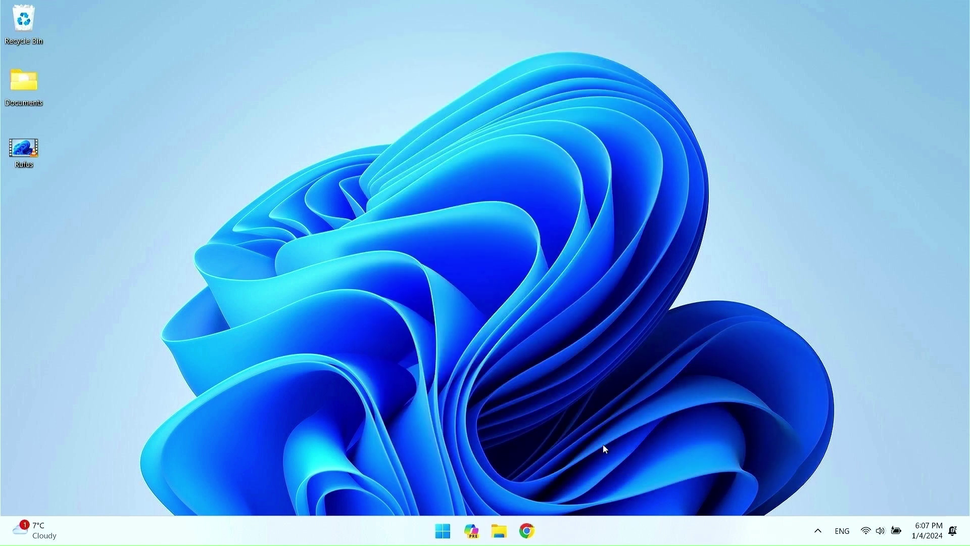
{"action": "left_click", "coordinate": [443, 533]}
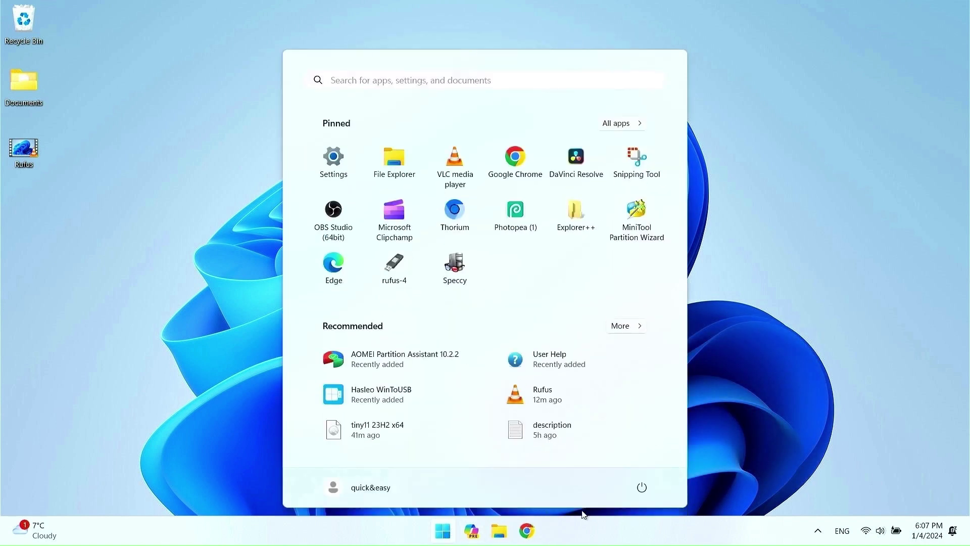
{"action": "left_click", "coordinate": [641, 488]}
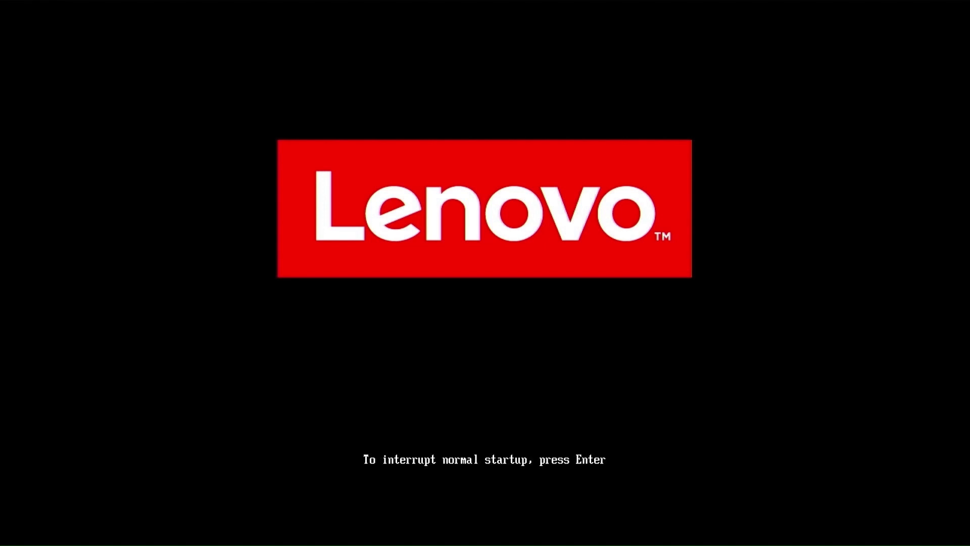
{"action": "key", "text": "F12"}
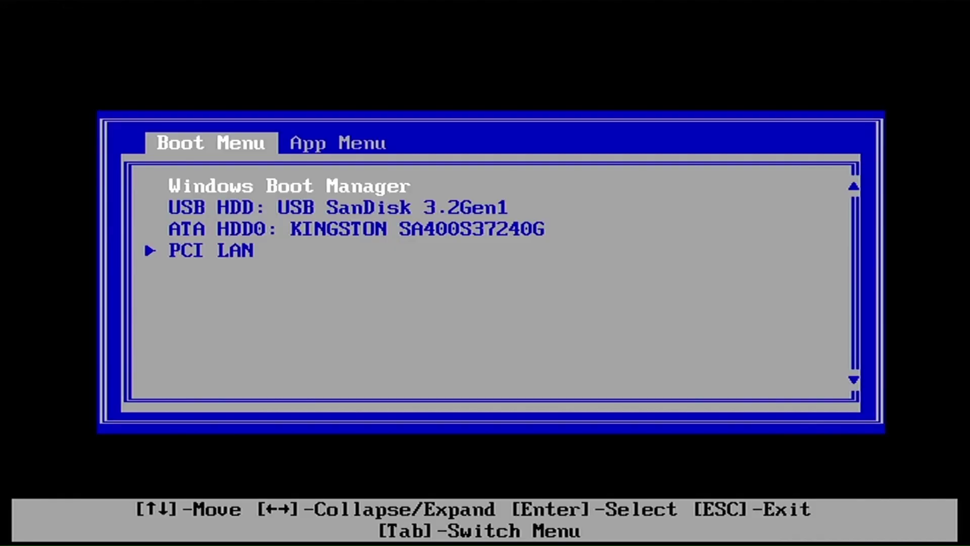
{"action": "key", "text": "Down"}
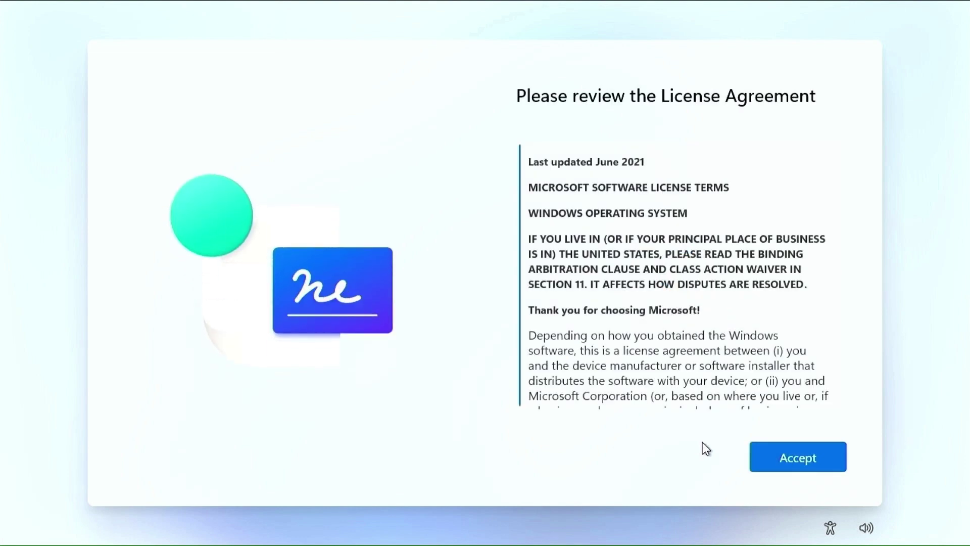
- Name the account 'Quick and Easy Tools', leave the password blank, and turn off Find my device
{"action": "scroll", "coordinate": [729, 349], "scroll_direction": "down", "scroll_amount": 15}
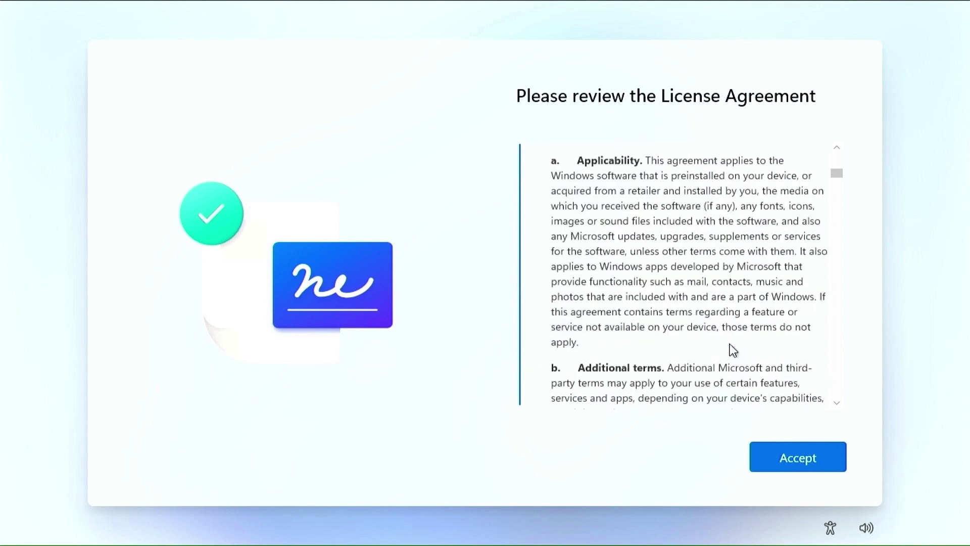
{"action": "scroll", "coordinate": [707, 358], "scroll_direction": "down", "scroll_amount": 15}
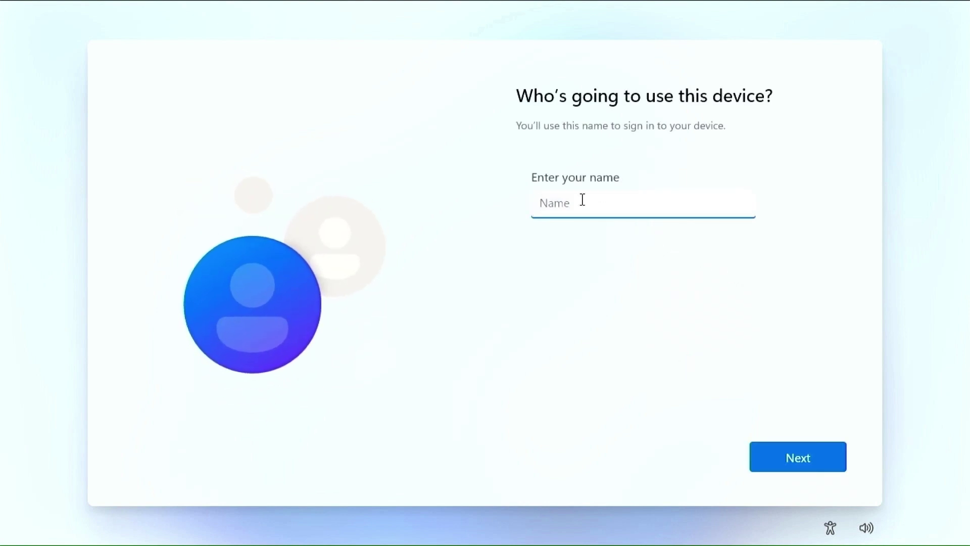
{"action": "type", "text": "Quick and Easy Tools"}
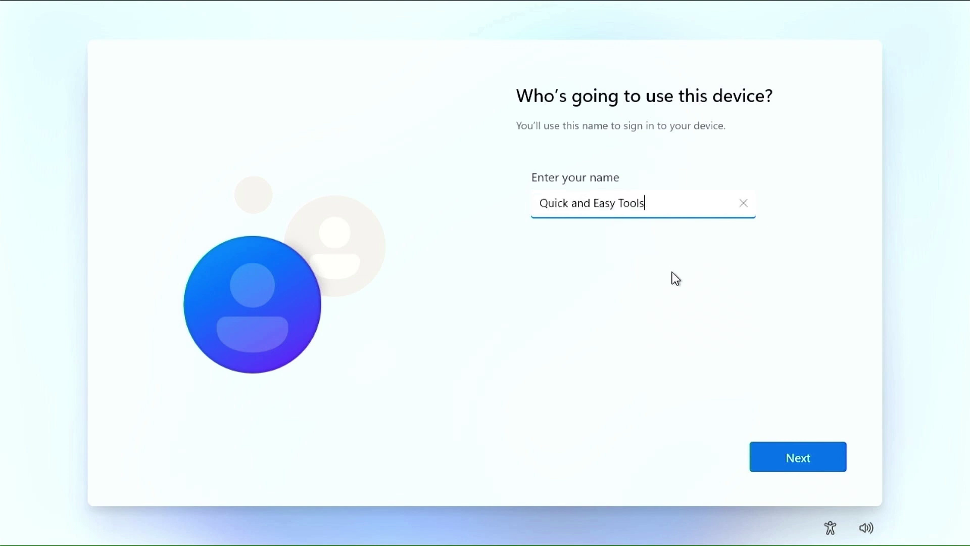
{"action": "left_click", "coordinate": [792, 453]}
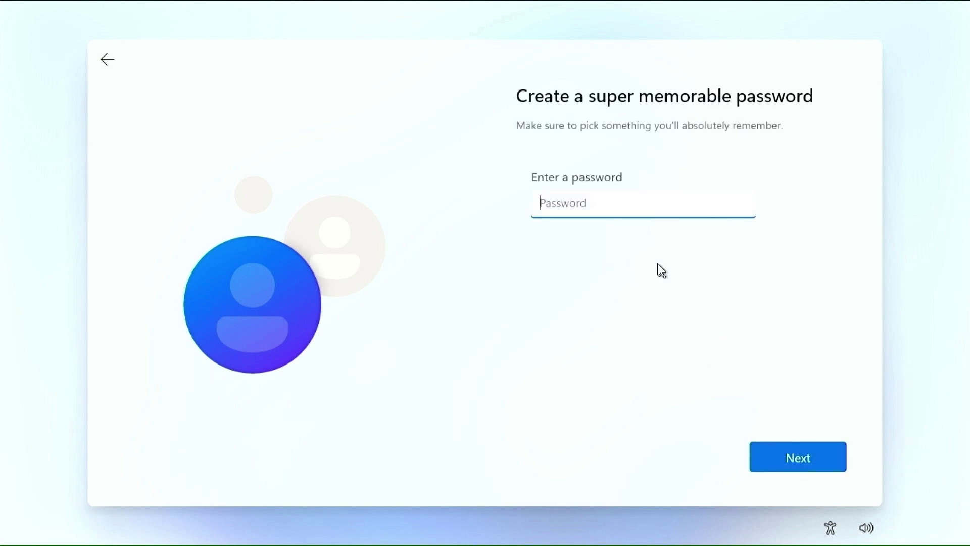
{"action": "left_click", "coordinate": [790, 458]}
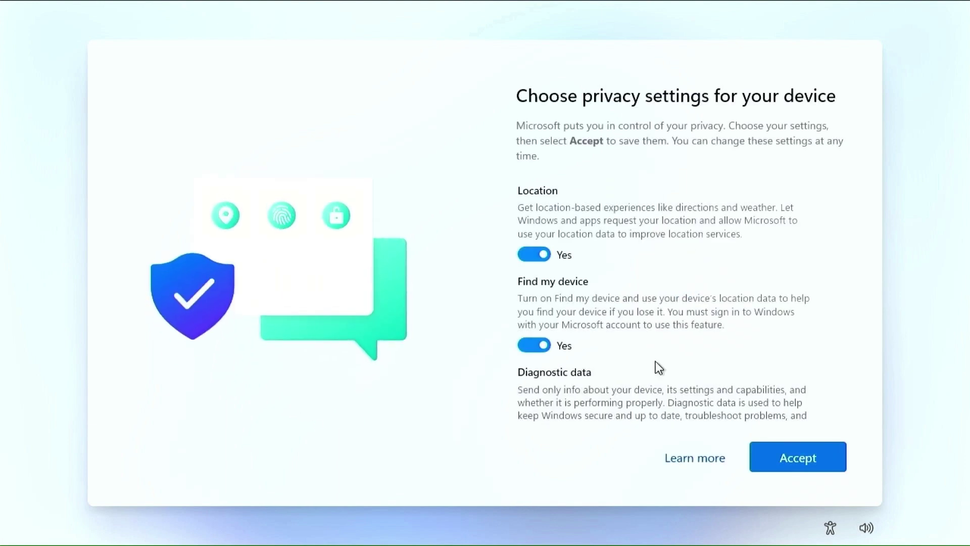
{"action": "left_click", "coordinate": [532, 345]}
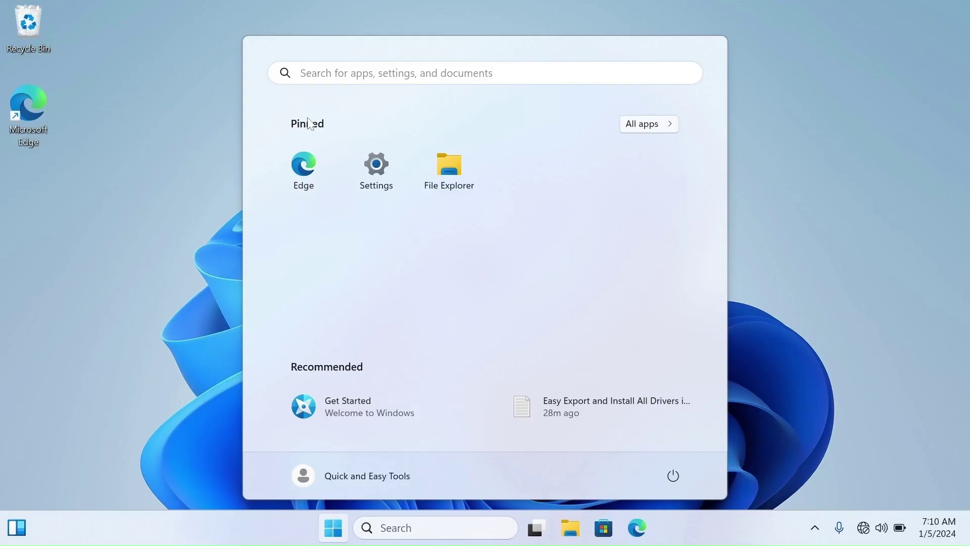
- Open Settings maximized, go to System > About and highlight Windows version 22H2
{"action": "left_click", "coordinate": [384, 163]}
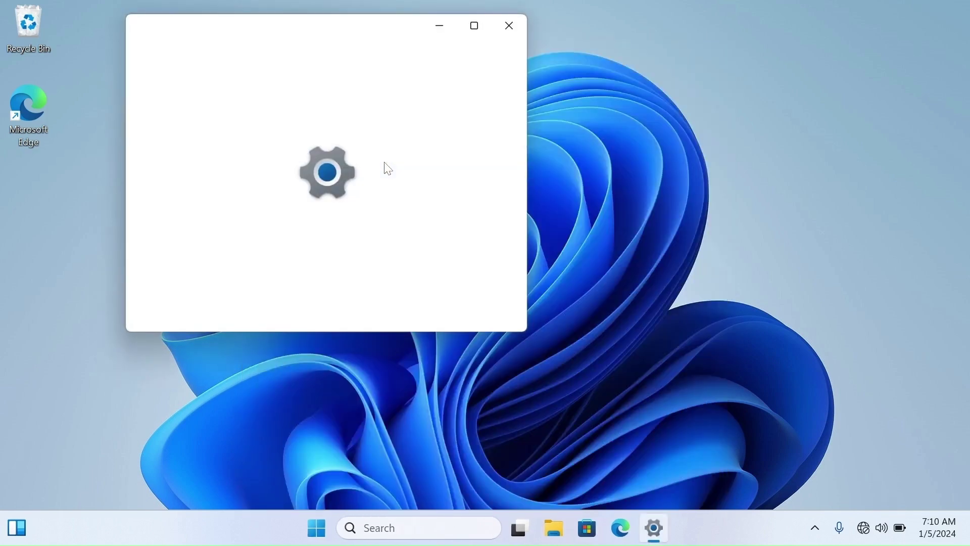
{"action": "left_click", "coordinate": [472, 26]}
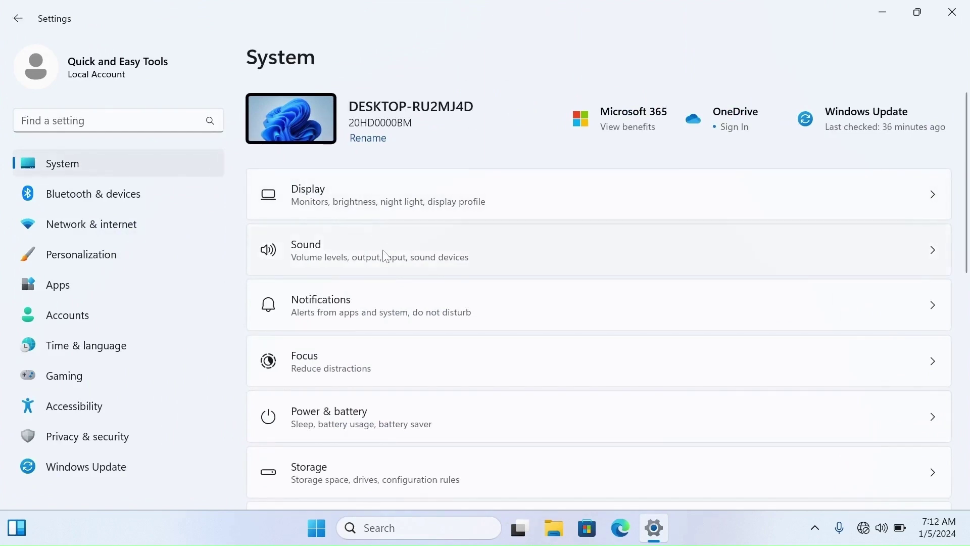
{"action": "scroll", "coordinate": [487, 319], "scroll_direction": "down", "scroll_amount": 6}
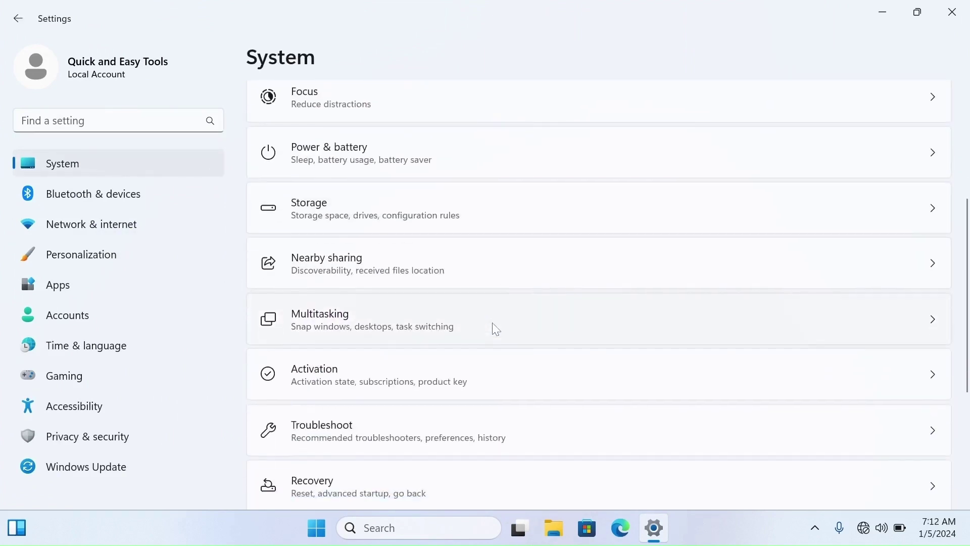
{"action": "scroll", "coordinate": [493, 324], "scroll_direction": "down", "scroll_amount": 3}
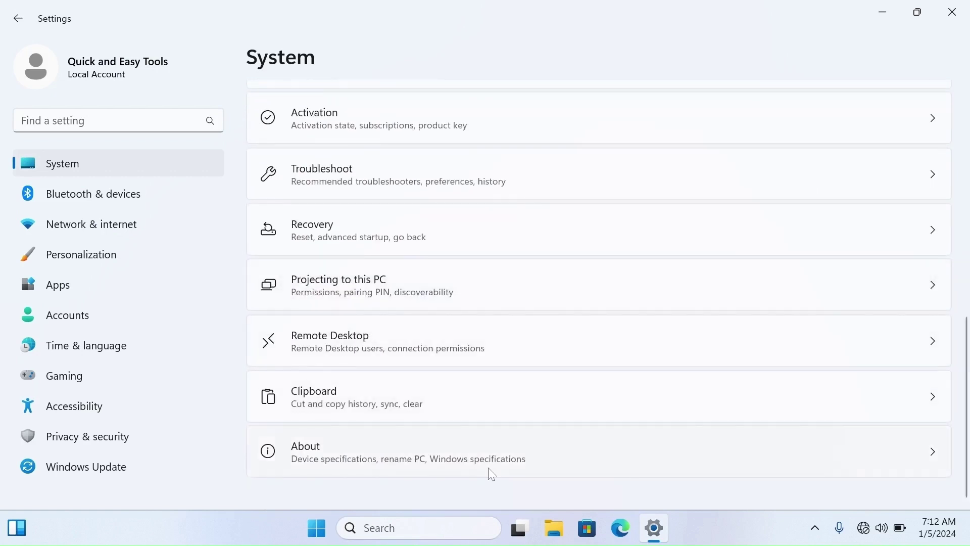
{"action": "left_click", "coordinate": [493, 472]}
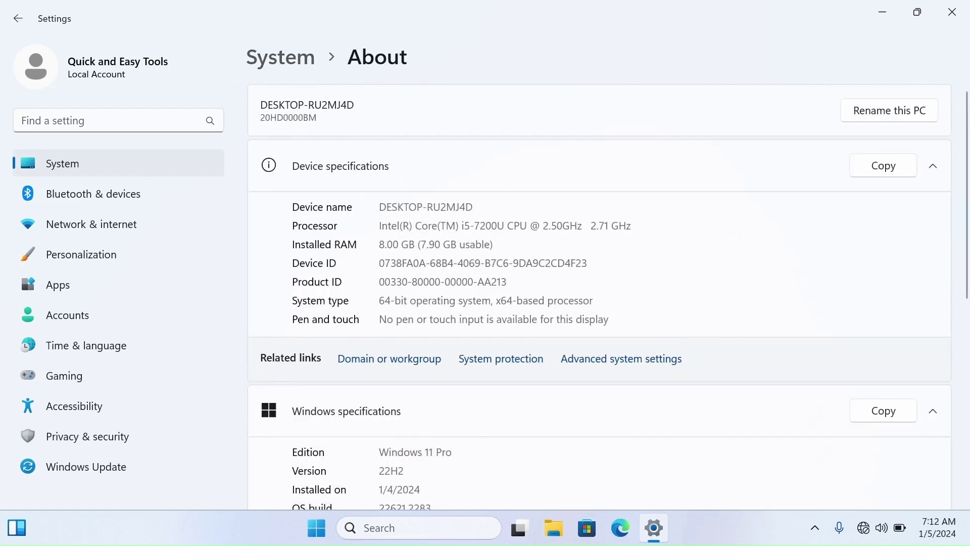
{"action": "scroll", "coordinate": [524, 331], "scroll_direction": "down", "scroll_amount": 1}
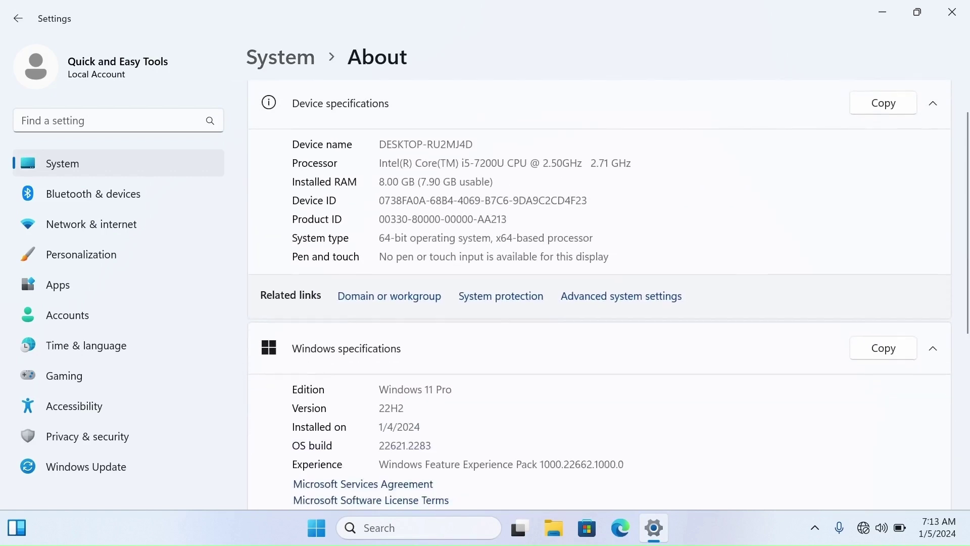
{"action": "scroll", "coordinate": [524, 331], "scroll_direction": "down", "scroll_amount": 2}
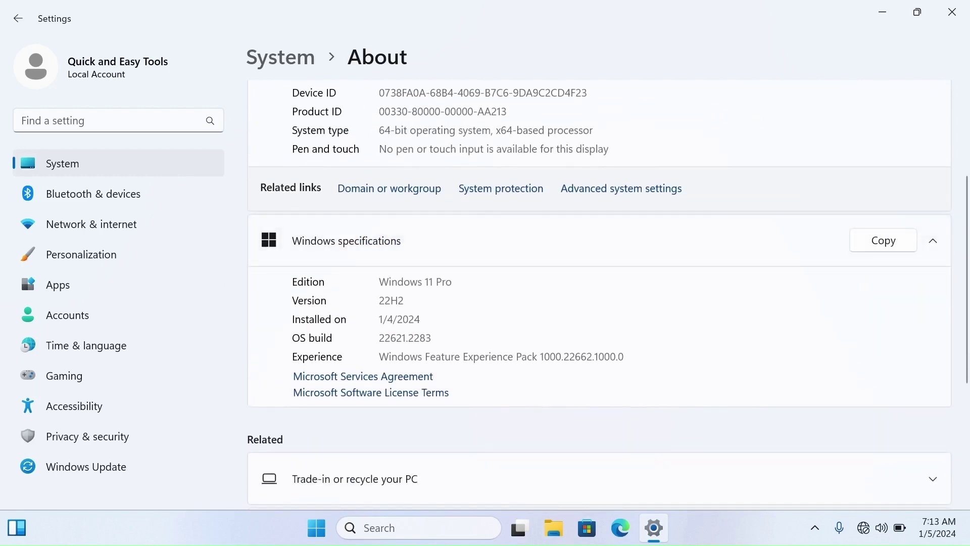
{"action": "scroll", "coordinate": [524, 331], "scroll_direction": "down", "scroll_amount": 1}
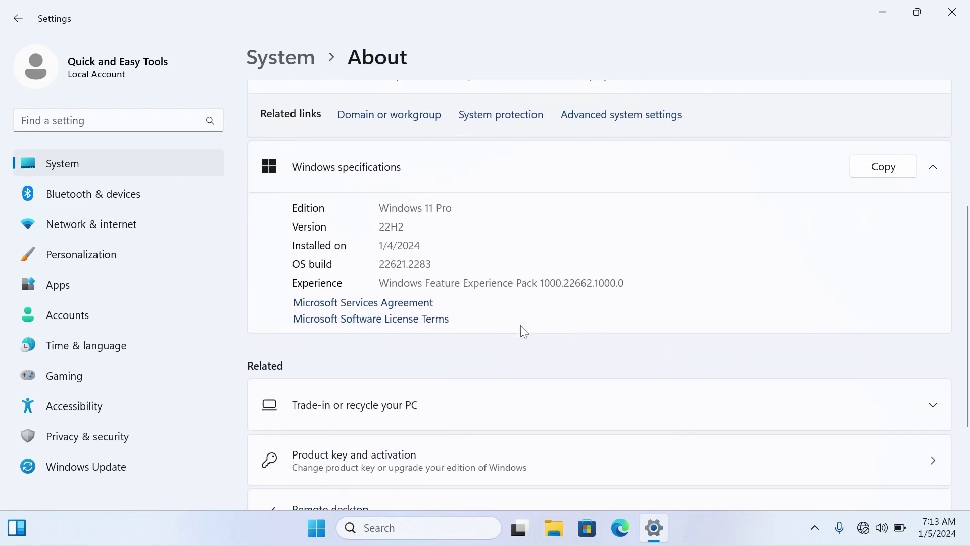
{"action": "double_click", "coordinate": [392, 227]}
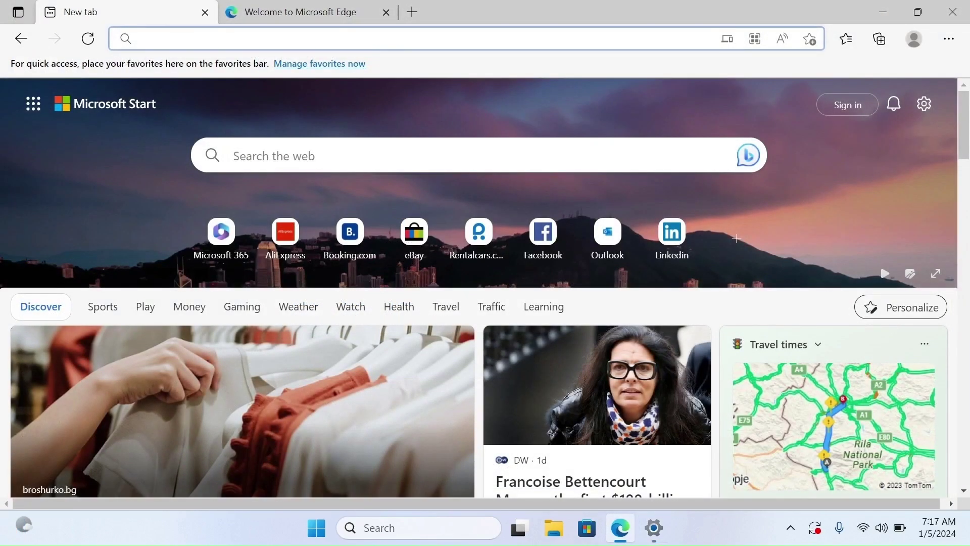
- Search 'Chrome' in Edge, download the installer from Google's Chrome page and run ChromeSetup.exe
{"action": "type", "text": "Chrome"}
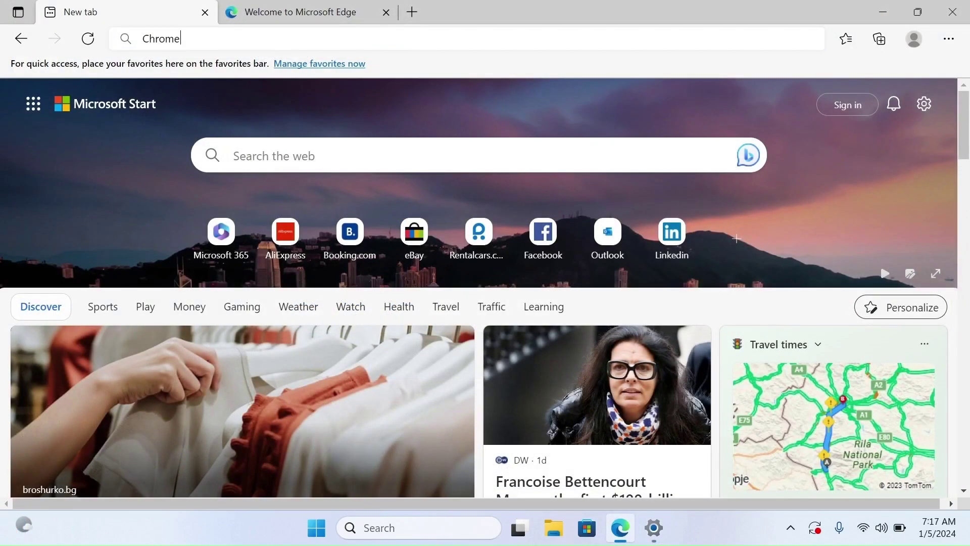
{"action": "key", "text": "Return"}
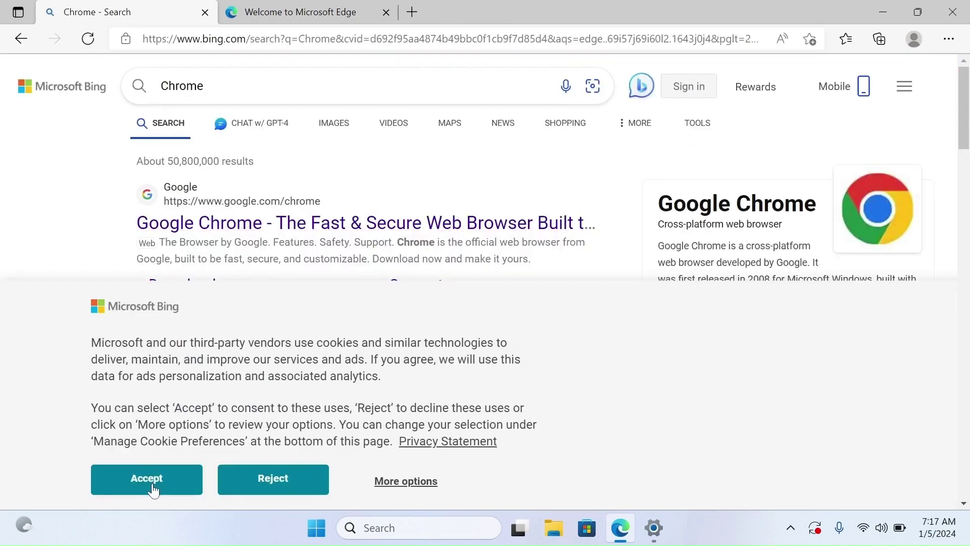
{"action": "left_click", "coordinate": [153, 488]}
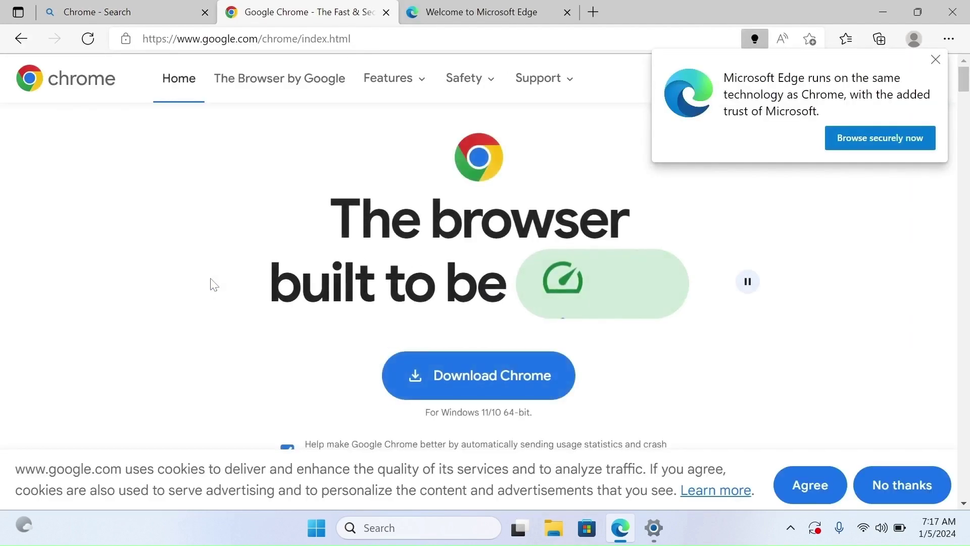
{"action": "left_click", "coordinate": [487, 391]}
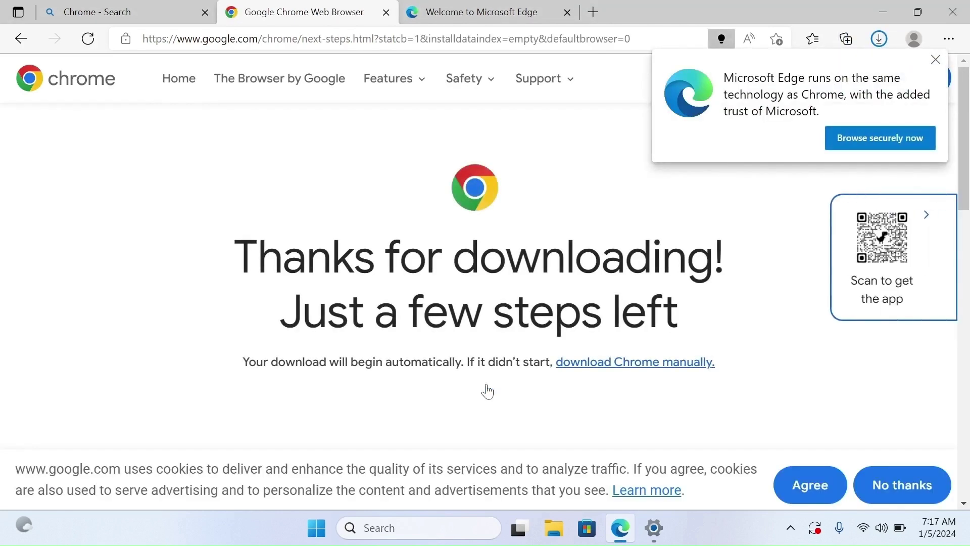
{"action": "left_click", "coordinate": [885, 40]}
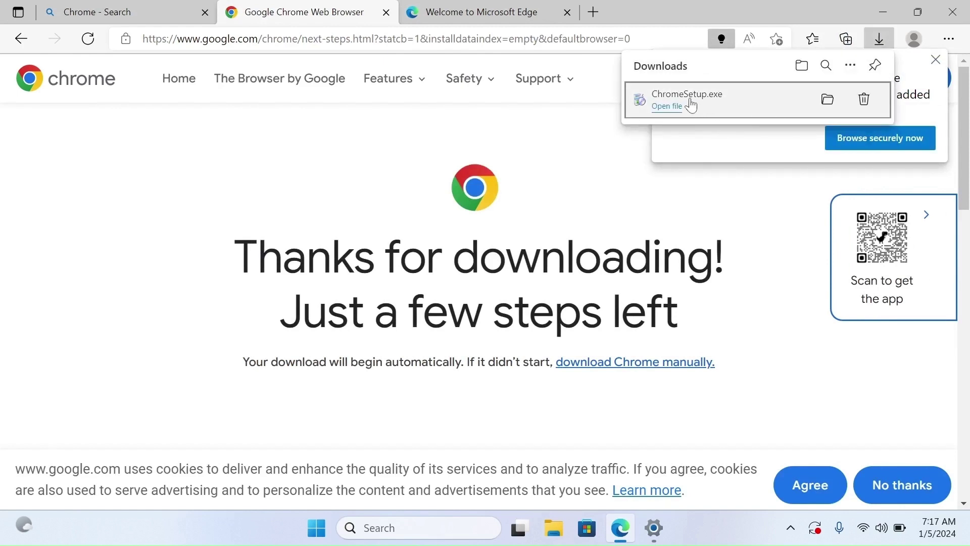
{"action": "left_click", "coordinate": [690, 105]}
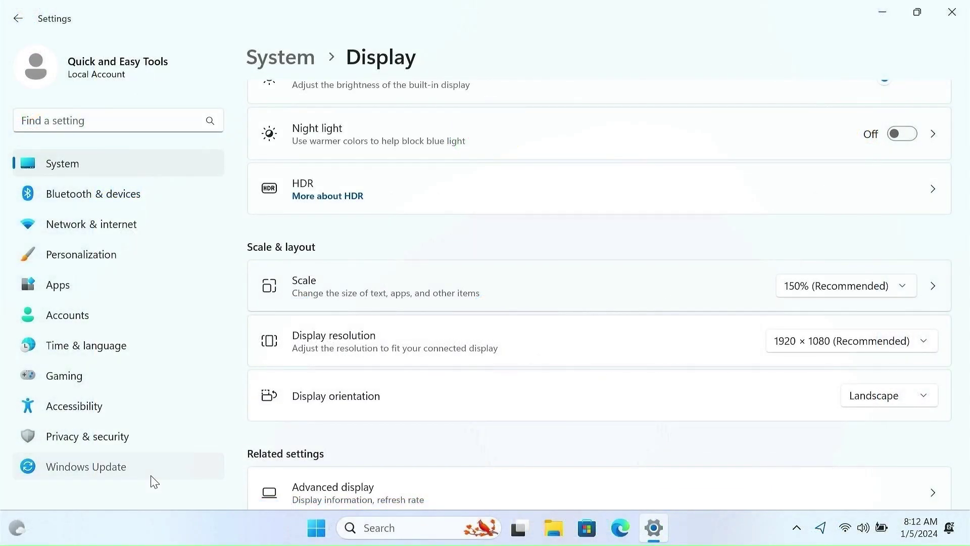
- On Windows Update, retry the failed Defender update and install the .NET Framework cumulative update
{"action": "left_click", "coordinate": [96, 466]}
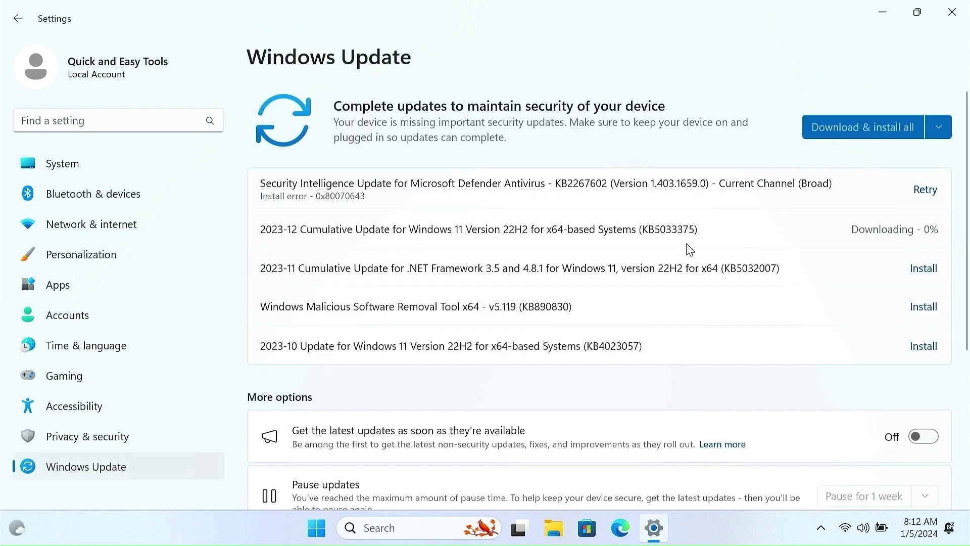
{"action": "left_click", "coordinate": [923, 196]}
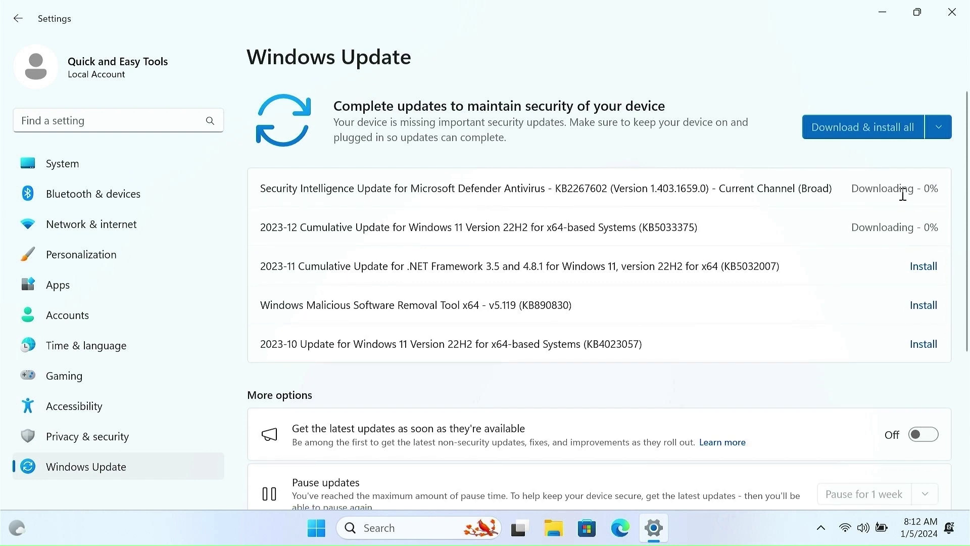
{"action": "left_click", "coordinate": [925, 269]}
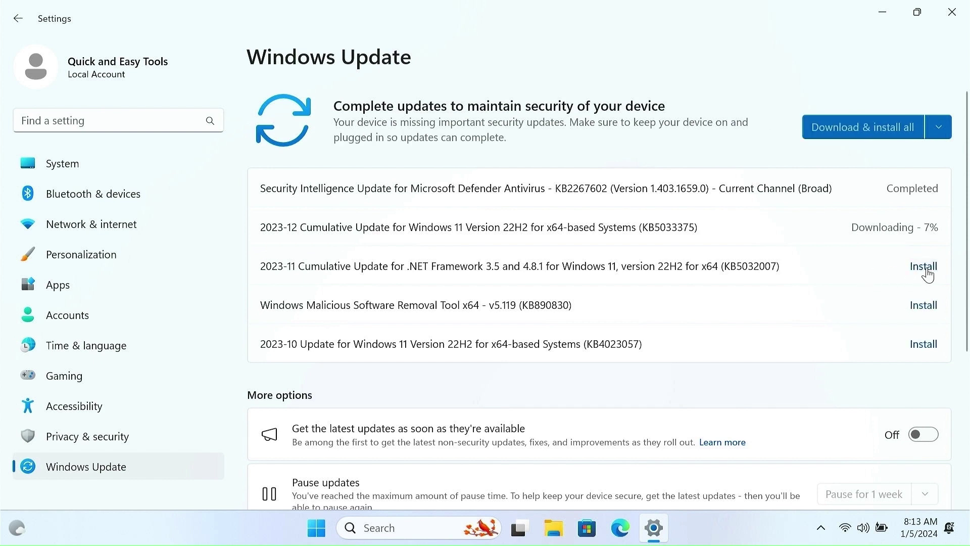
{"action": "left_click", "coordinate": [926, 272]}
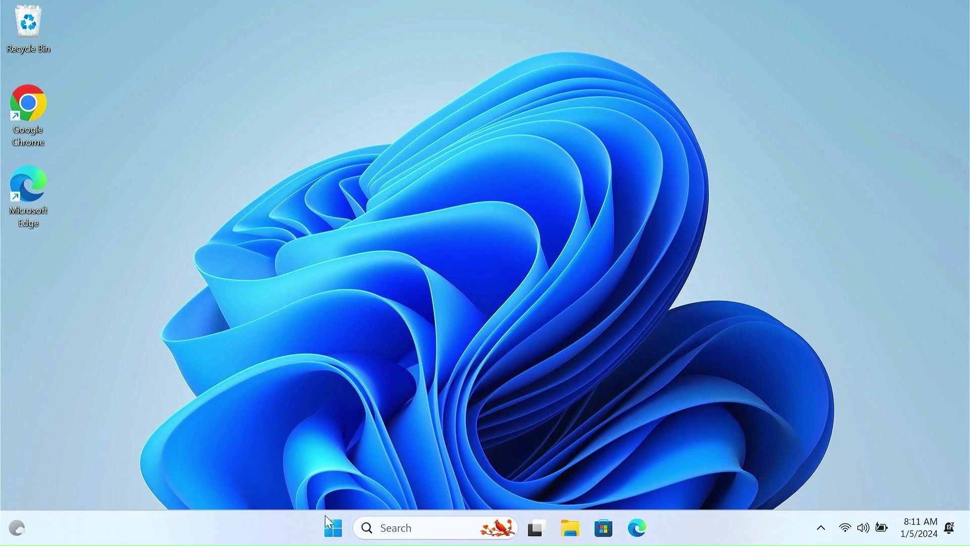
- Launch Device Manager from the Start right-click menu and center its window
{"action": "right_click", "coordinate": [342, 531]}
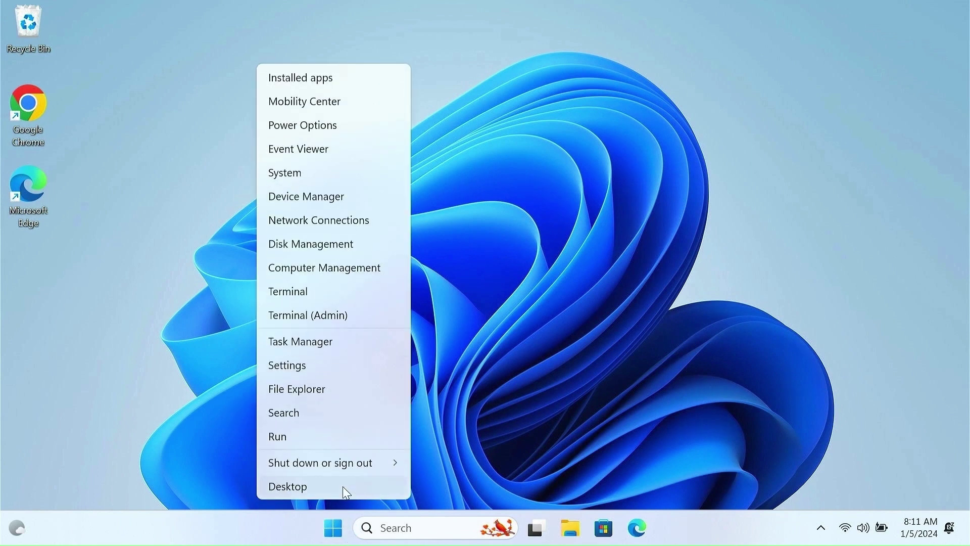
{"action": "left_click", "coordinate": [337, 200]}
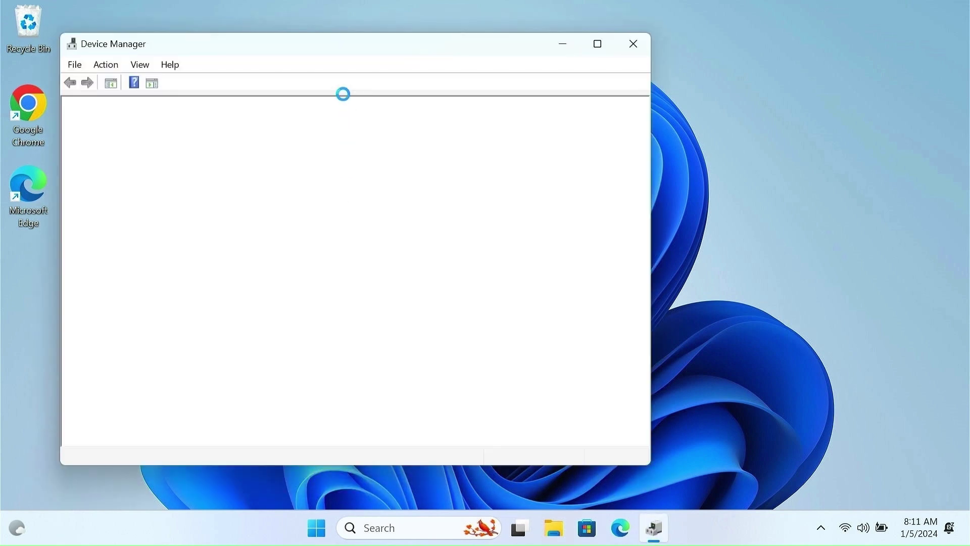
{"action": "left_click_drag", "start_coordinate": [390, 43], "coordinate": [452, 69]}
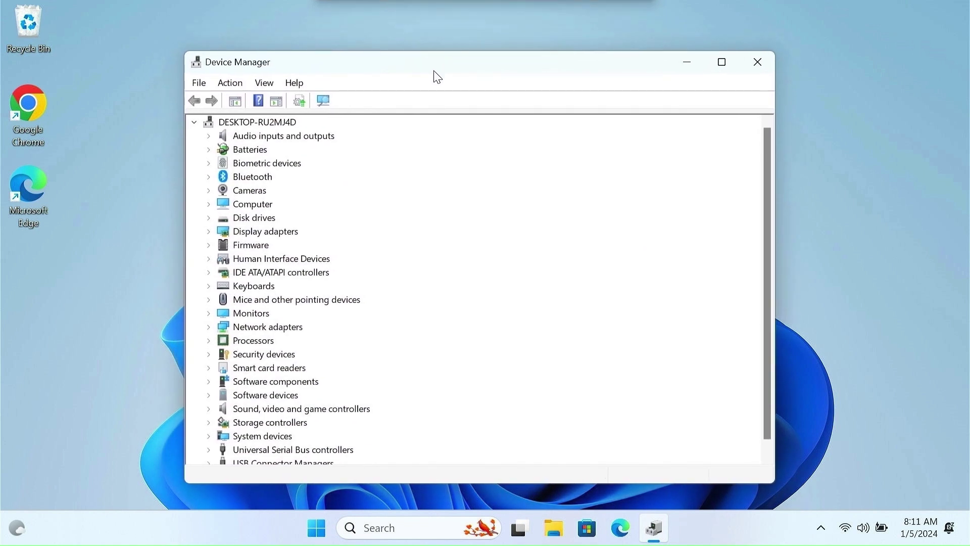
- Expand and collapse Audio, Biometric, Bluetooth and Display adapters to check their devices
{"action": "left_click", "coordinate": [209, 136]}
{"action": "left_click", "coordinate": [209, 136]}
{"action": "left_click", "coordinate": [209, 163]}
{"action": "left_click", "coordinate": [209, 163]}
{"action": "left_click", "coordinate": [209, 176]}
{"action": "left_click", "coordinate": [209, 176]}
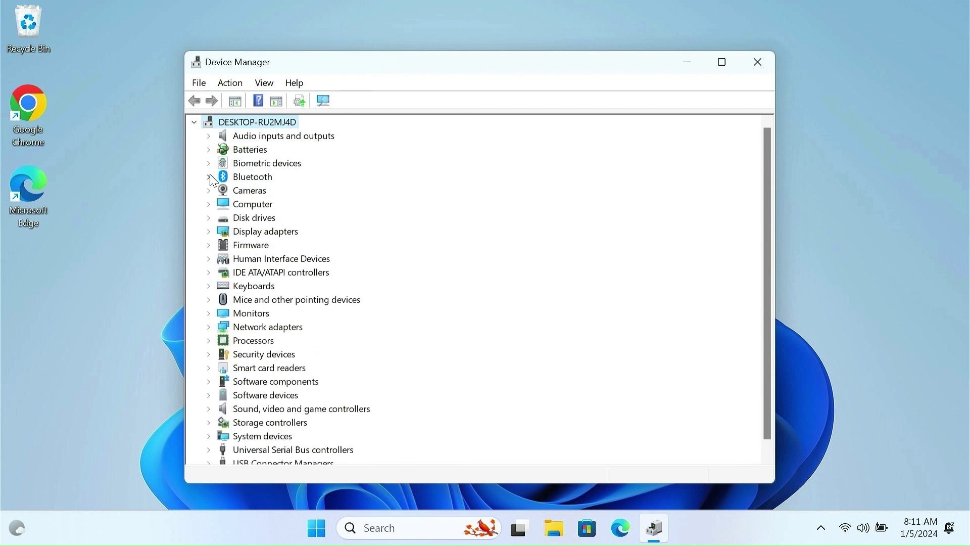
{"action": "left_click", "coordinate": [209, 231]}
{"action": "left_click", "coordinate": [210, 231]}
- Check the Network adapters entry, then close Device Manager
{"action": "left_click", "coordinate": [209, 327]}
{"action": "left_click", "coordinate": [209, 327]}
{"action": "left_click", "coordinate": [756, 63]}
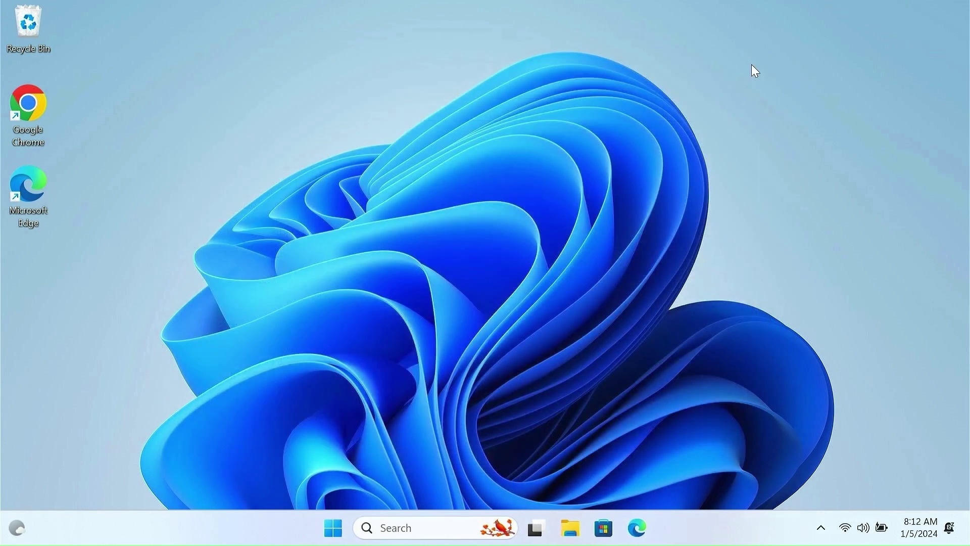
- In Settings > Display, view the resolution and scale options while keeping 1920 × 1080
{"action": "left_click", "coordinate": [335, 528]}
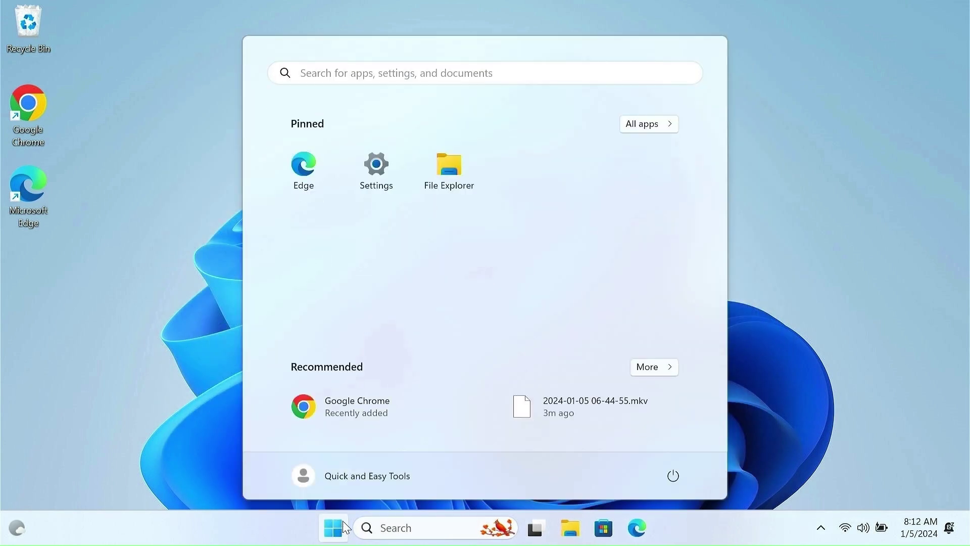
{"action": "left_click", "coordinate": [383, 162]}
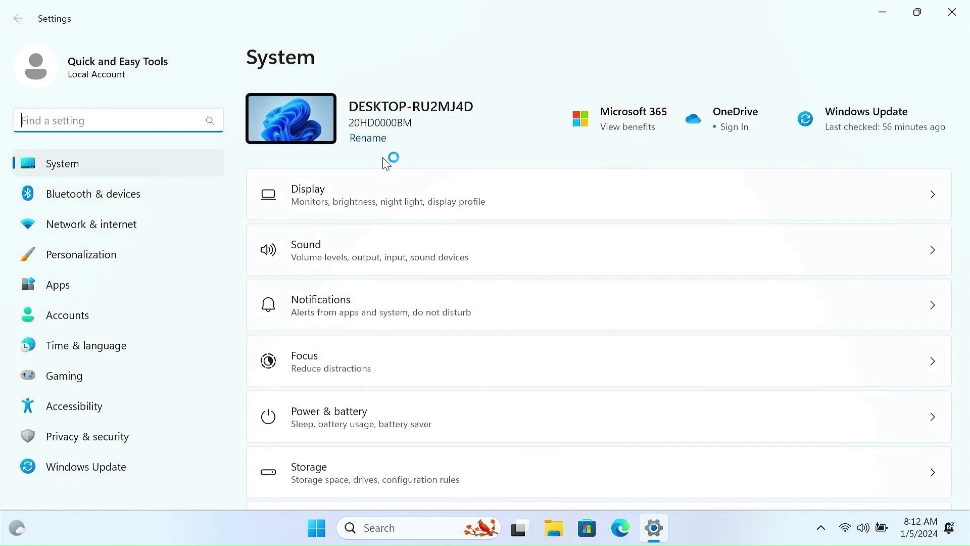
{"action": "left_click", "coordinate": [444, 200]}
{"action": "scroll", "coordinate": [763, 289], "scroll_direction": "down", "scroll_amount": 3}
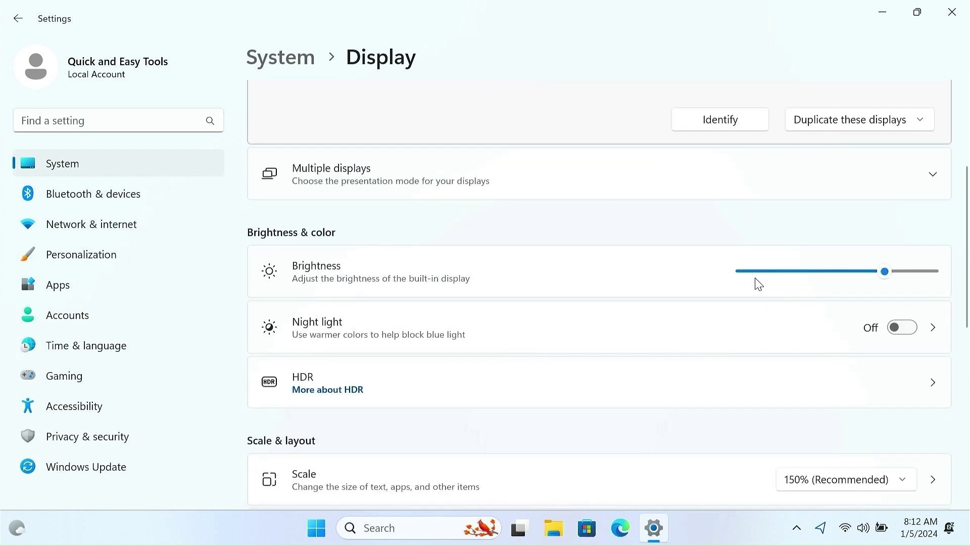
{"action": "scroll", "coordinate": [758, 284], "scroll_direction": "down", "scroll_amount": 3}
{"action": "left_click", "coordinate": [786, 342]}
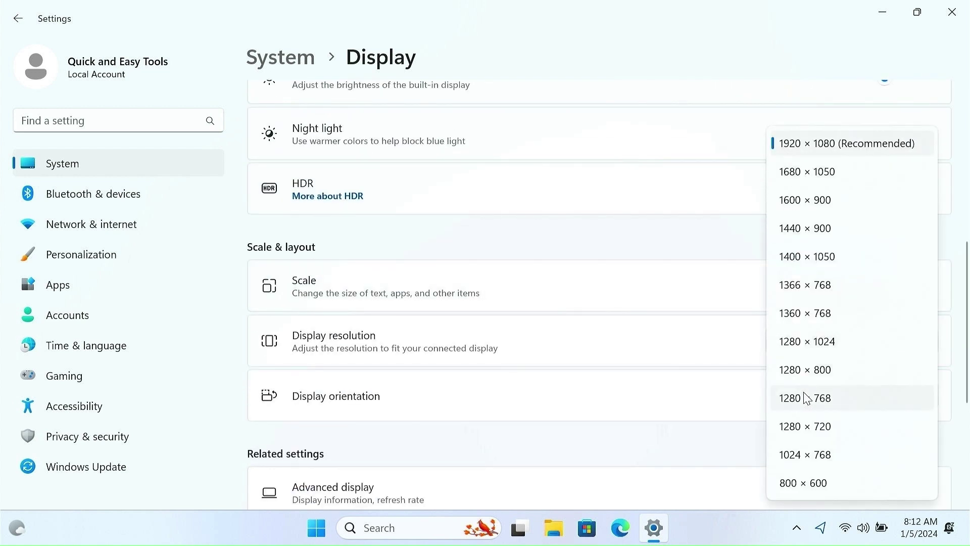
{"action": "left_click", "coordinate": [686, 69]}
{"action": "left_click", "coordinate": [790, 283]}
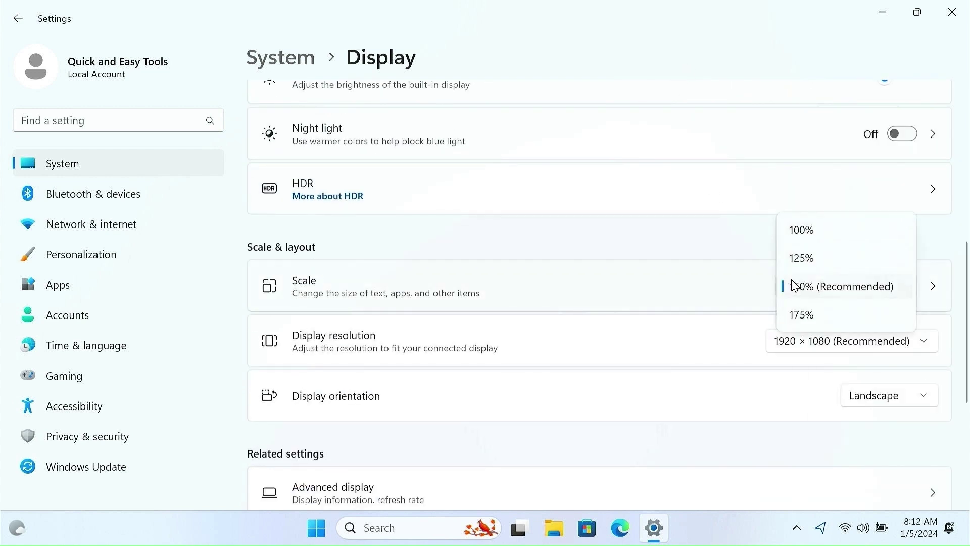
- Keep scale at 150%, then set the desktop background to the purple image in a resized Settings window
{"action": "left_click", "coordinate": [703, 238]}
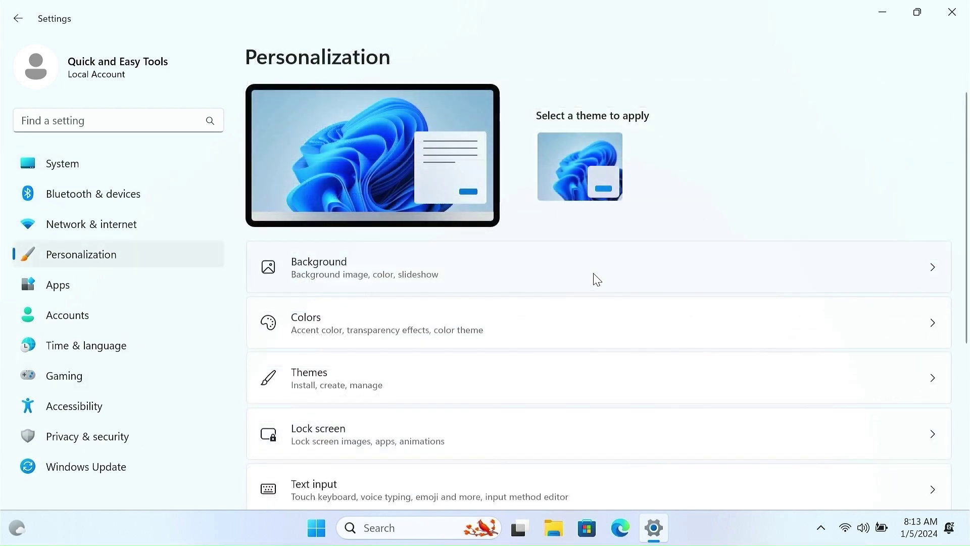
{"action": "left_click", "coordinate": [597, 279]}
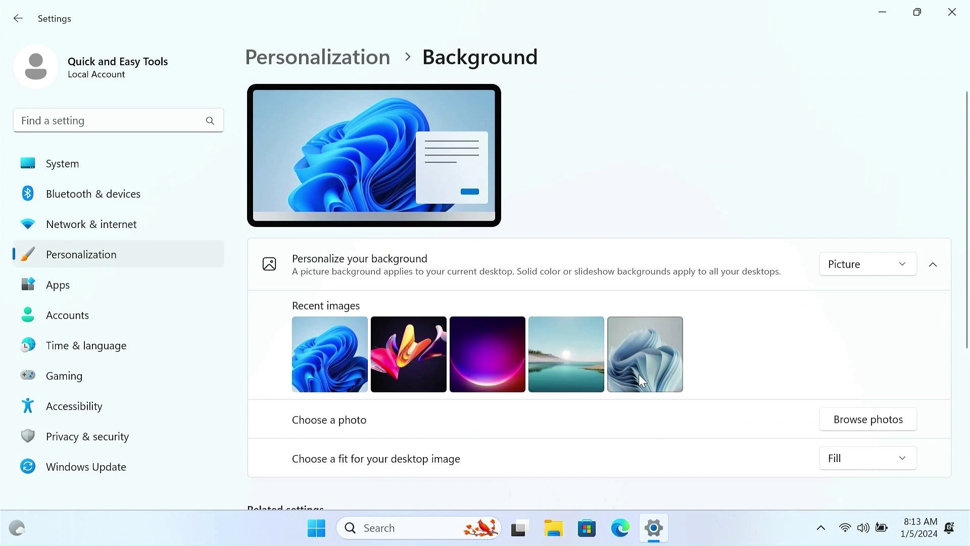
{"action": "left_click", "coordinate": [917, 12]}
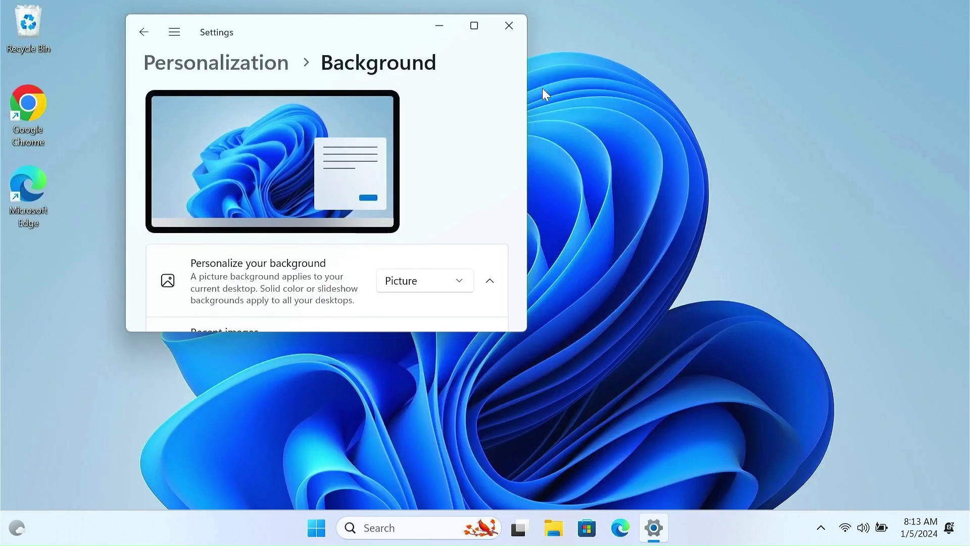
{"action": "left_click_drag", "start_coordinate": [528, 333], "coordinate": [834, 472]}
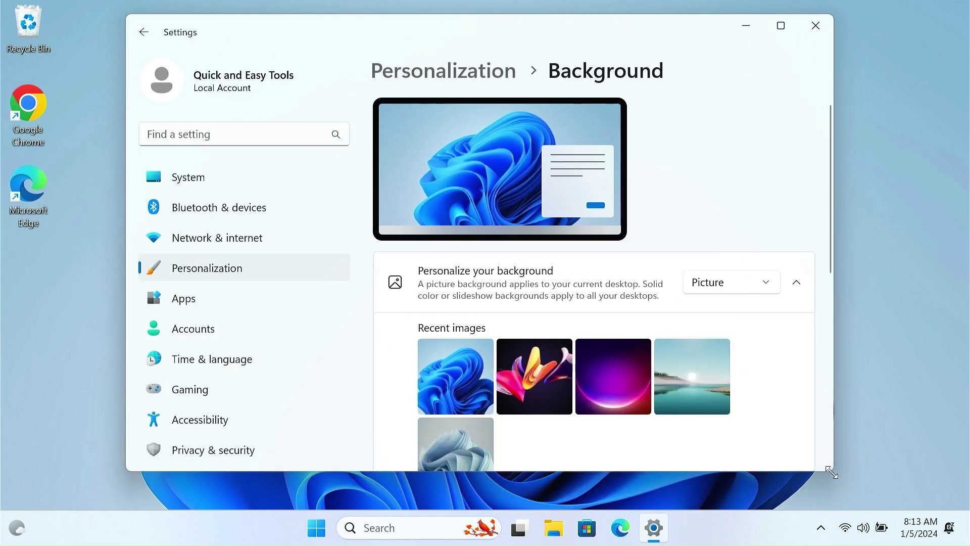
{"action": "left_click", "coordinate": [617, 407]}
{"action": "left_click", "coordinate": [689, 402]}
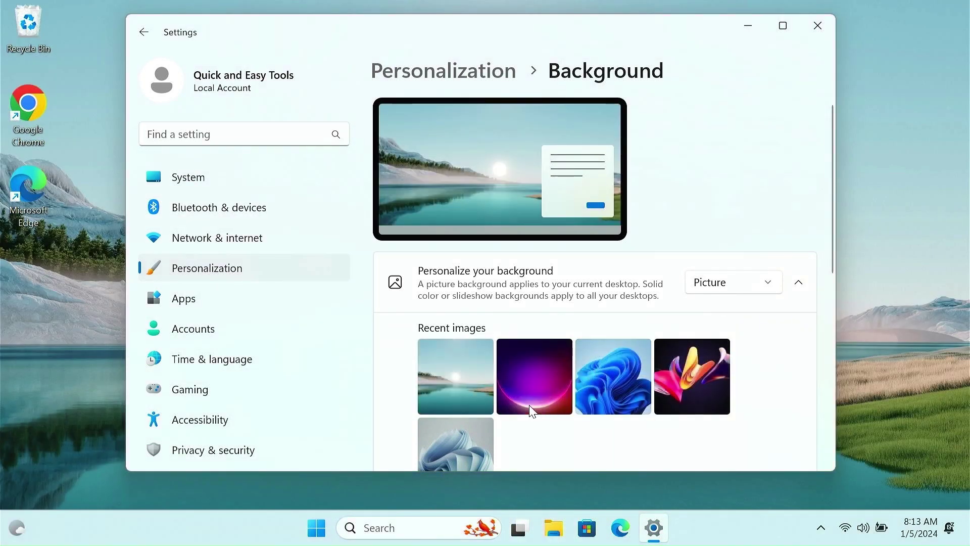
{"action": "left_click", "coordinate": [526, 404]}
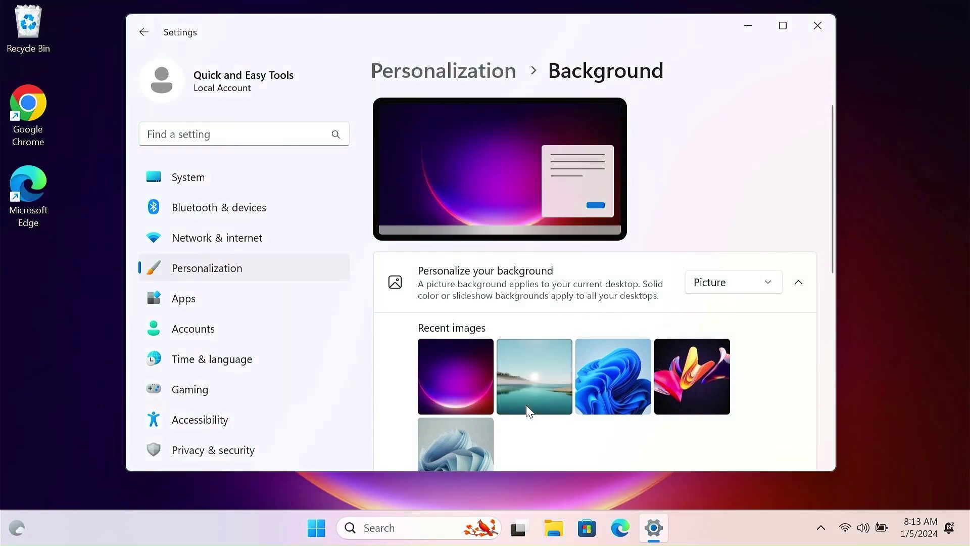
- Look over the Colors settings in Personalization
{"action": "scroll", "coordinate": [526, 404], "scroll_direction": "down", "scroll_amount": 5}
{"action": "scroll", "coordinate": [526, 410], "scroll_direction": "down", "scroll_amount": 1}
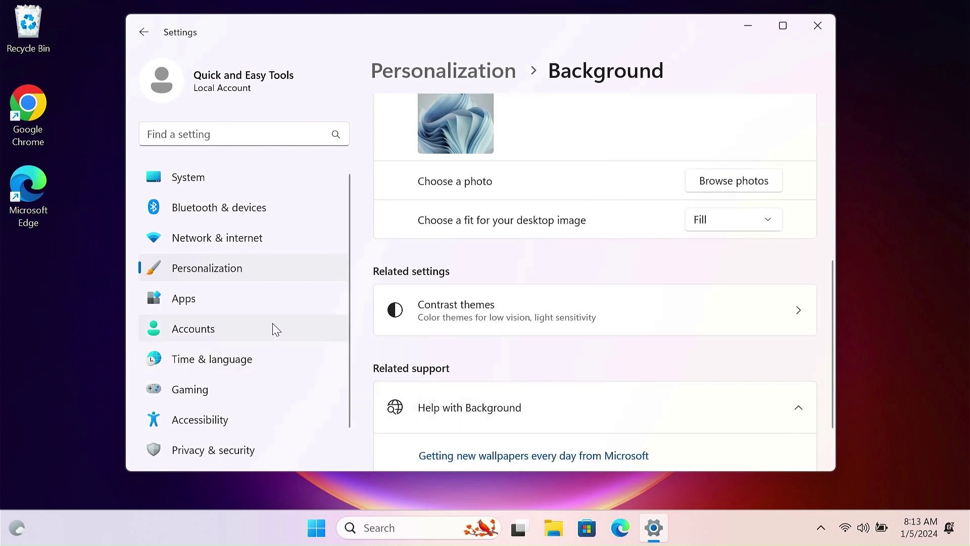
{"action": "left_click", "coordinate": [384, 76]}
{"action": "scroll", "coordinate": [595, 322], "scroll_direction": "down", "scroll_amount": 3}
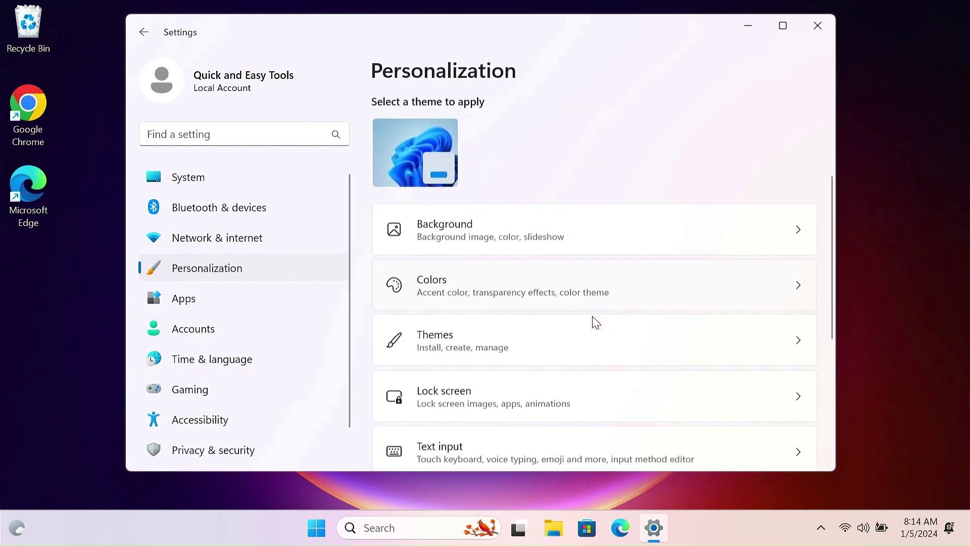
{"action": "left_click", "coordinate": [598, 275]}
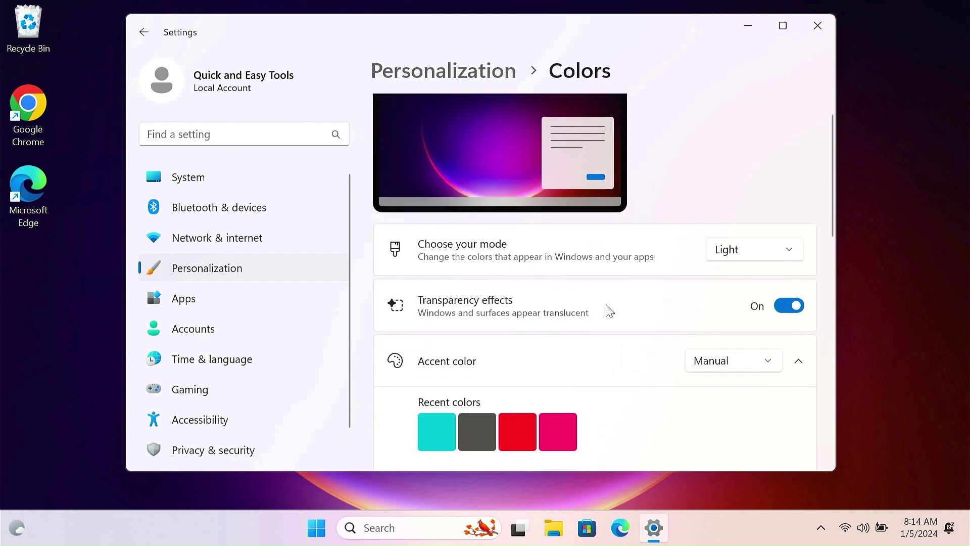
{"action": "scroll", "coordinate": [606, 308], "scroll_direction": "down", "scroll_amount": 2}
{"action": "scroll", "coordinate": [601, 303], "scroll_direction": "up", "scroll_amount": 5}
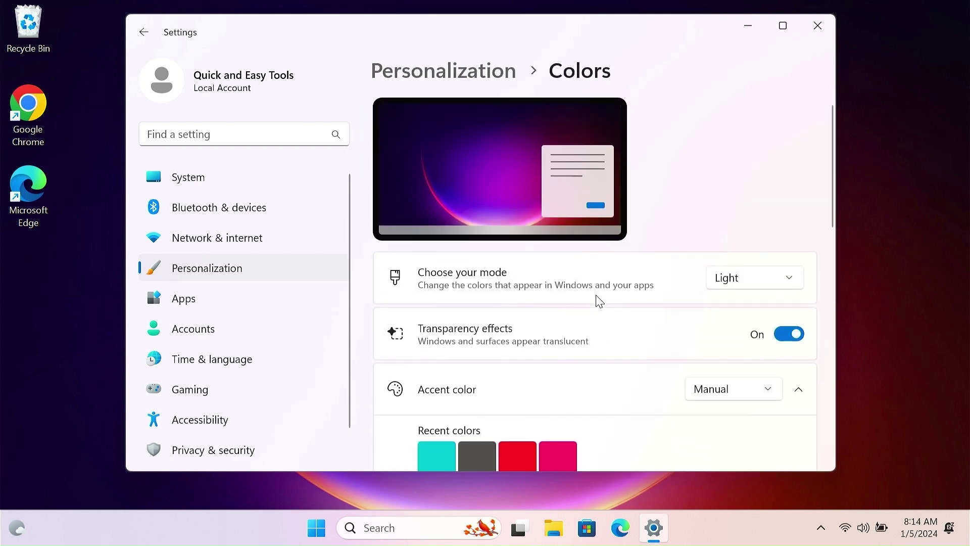
- Go to Personalization > Themes and browse more themes in Microsoft Store
{"action": "left_click", "coordinate": [430, 71]}
{"action": "scroll", "coordinate": [505, 324], "scroll_direction": "down", "scroll_amount": 3}
{"action": "left_click", "coordinate": [516, 345]}
{"action": "scroll", "coordinate": [515, 342], "scroll_direction": "down", "scroll_amount": 3}
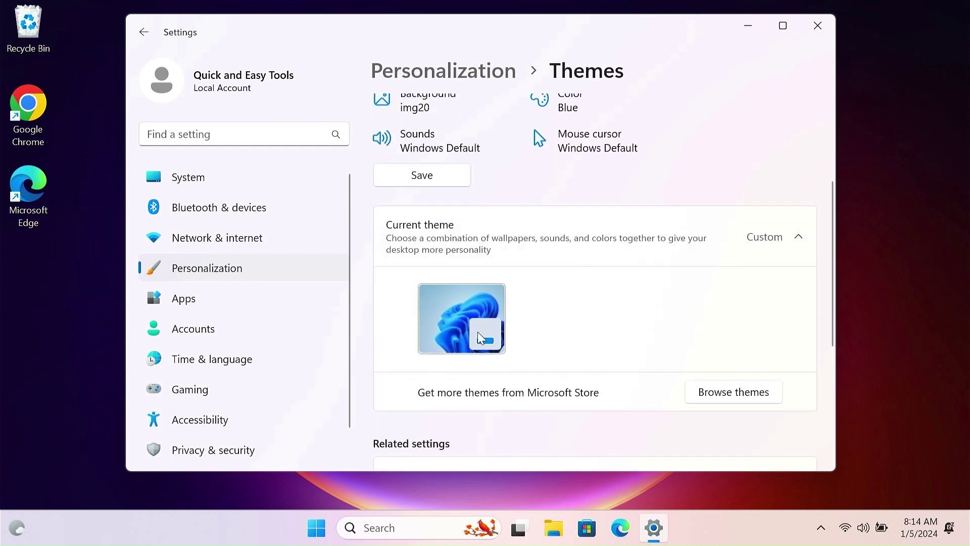
{"action": "left_click", "coordinate": [730, 392]}
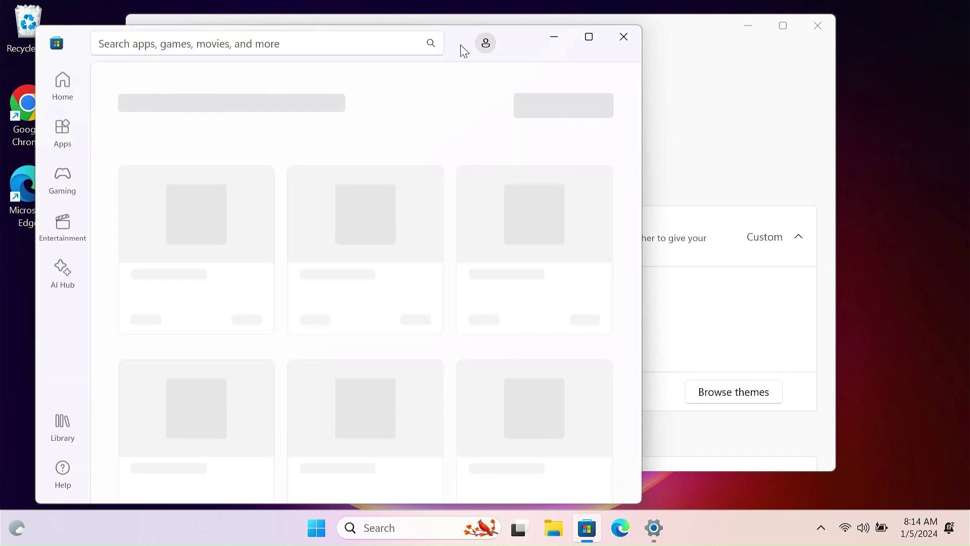
- Find Beach Time PREMIUM among the Store's popular themes and get it
{"action": "left_click_drag", "start_coordinate": [462, 48], "coordinate": [622, 42]}
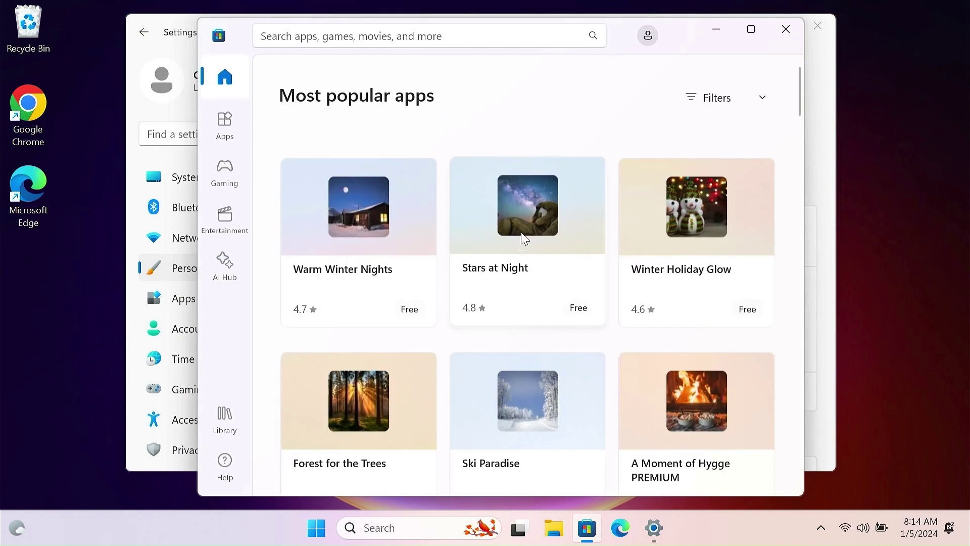
{"action": "scroll", "coordinate": [591, 339], "scroll_direction": "down", "scroll_amount": 3}
{"action": "scroll", "coordinate": [591, 337], "scroll_direction": "down", "scroll_amount": 8}
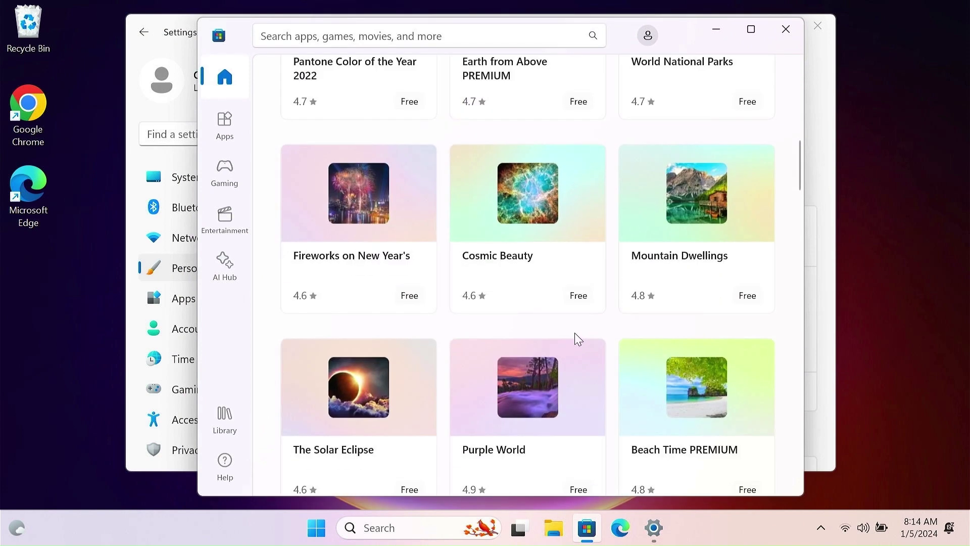
{"action": "scroll", "coordinate": [575, 340], "scroll_direction": "down", "scroll_amount": 2}
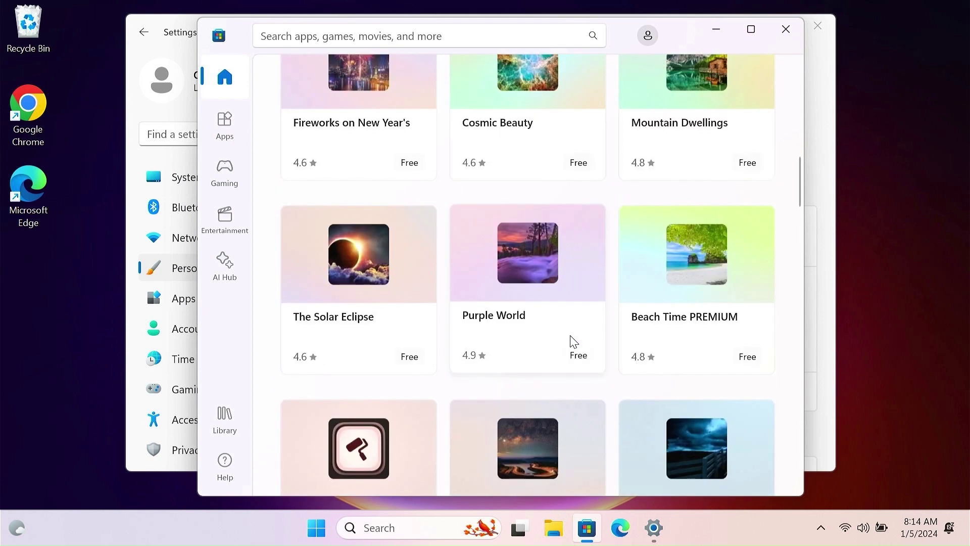
{"action": "scroll", "coordinate": [573, 342], "scroll_direction": "down", "scroll_amount": 2}
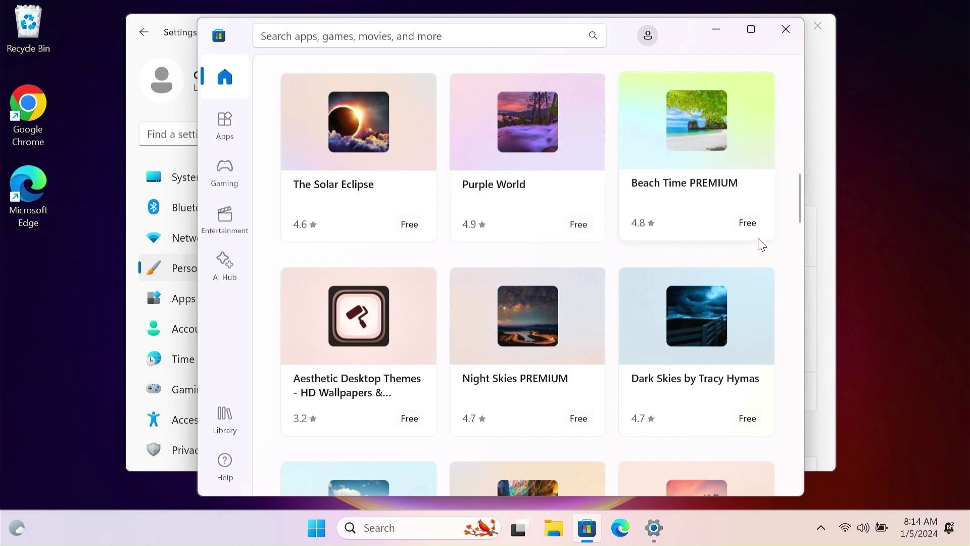
{"action": "left_click", "coordinate": [753, 223]}
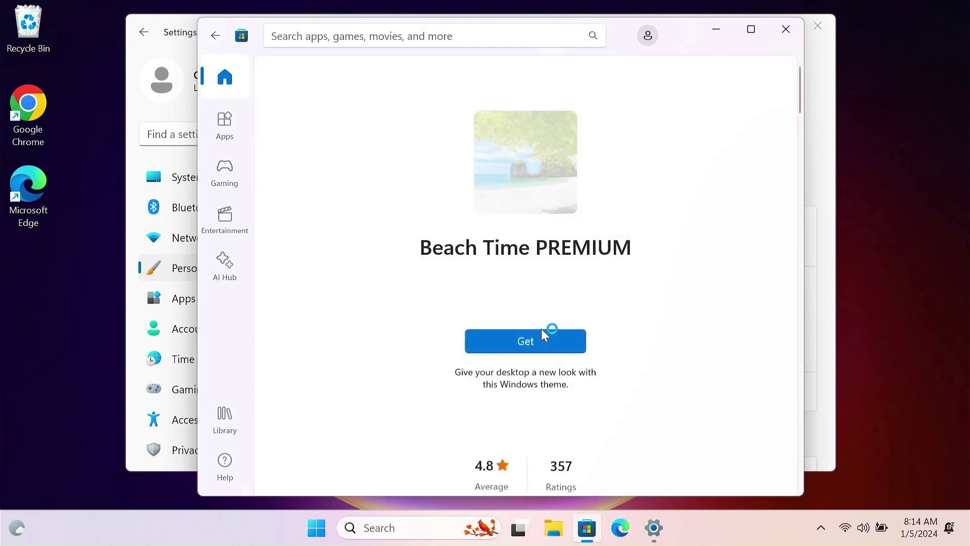
{"action": "left_click", "coordinate": [532, 351]}
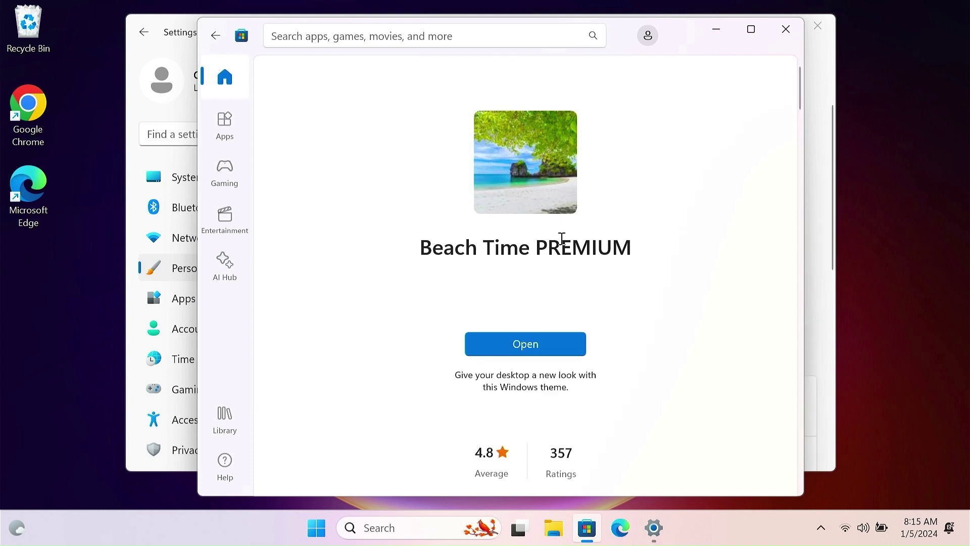
- Apply the installed Beach Time PREMIUM theme in Settings
{"action": "left_click", "coordinate": [538, 341]}
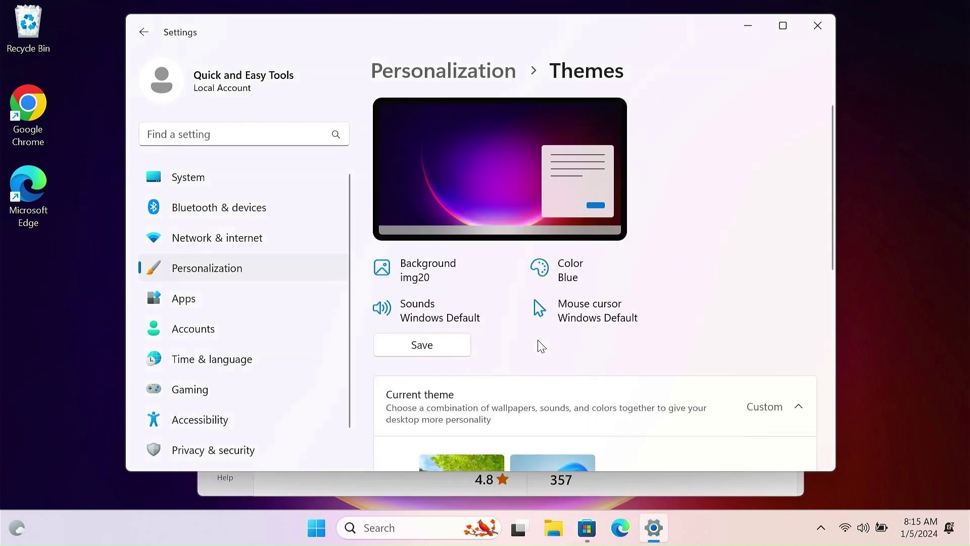
{"action": "scroll", "coordinate": [541, 346], "scroll_direction": "down", "scroll_amount": 3}
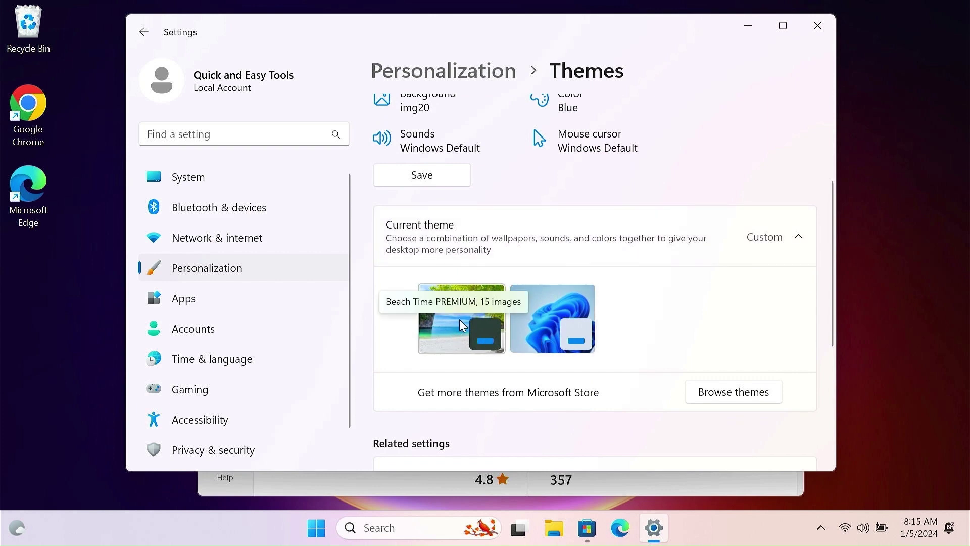
{"action": "left_click", "coordinate": [459, 320]}
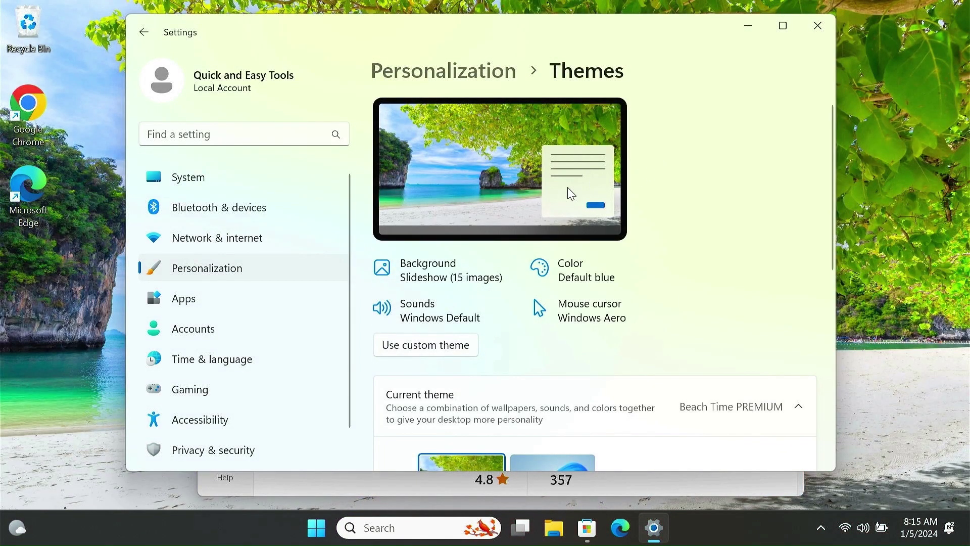
- Open Apps > Installed apps and scroll to the end of the list
{"action": "left_click", "coordinate": [268, 300]}
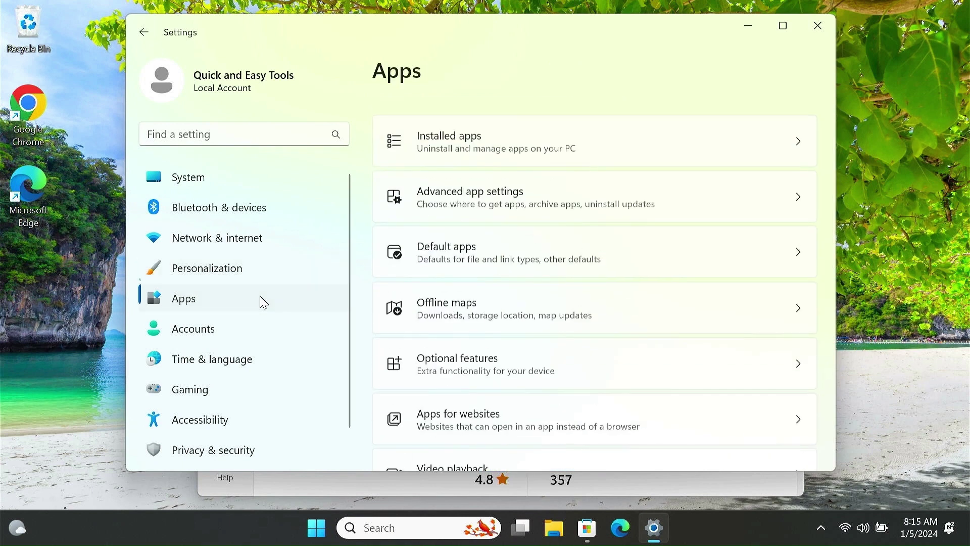
{"action": "left_click", "coordinate": [471, 139]}
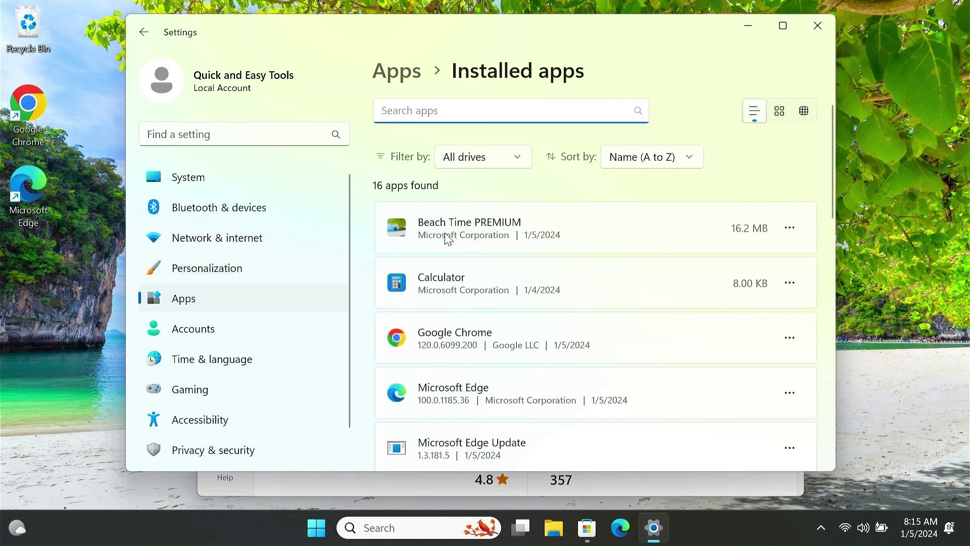
{"action": "scroll", "coordinate": [443, 295], "scroll_direction": "down", "scroll_amount": 3}
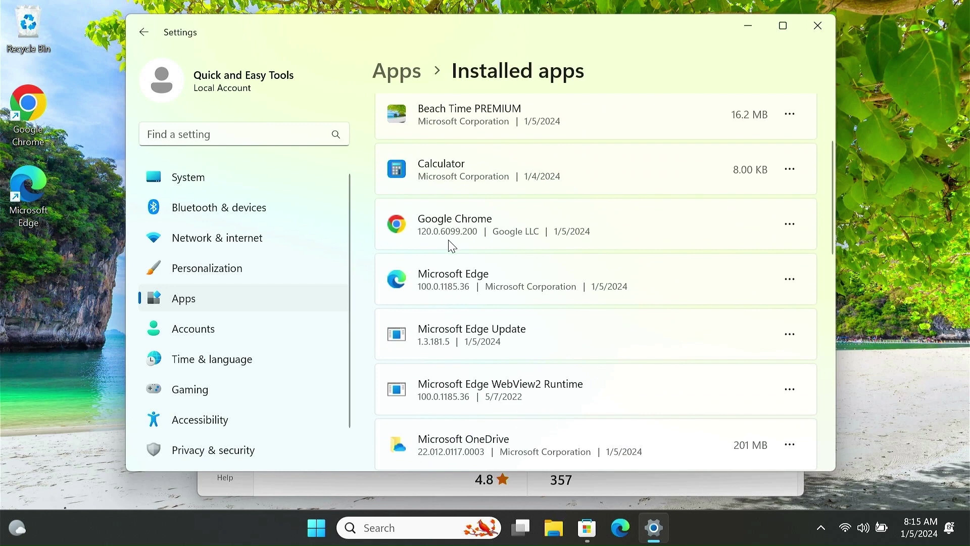
{"action": "scroll", "coordinate": [465, 309], "scroll_direction": "down", "scroll_amount": 6}
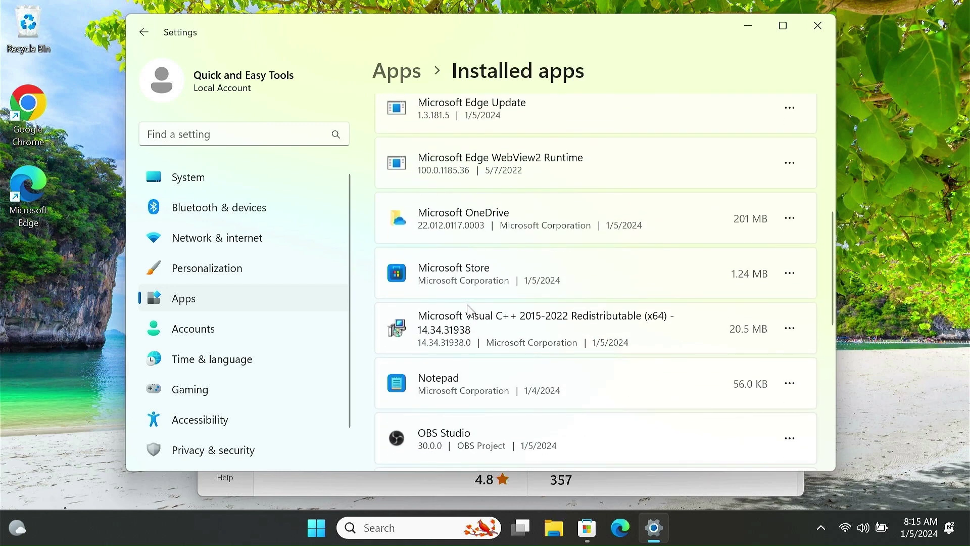
{"action": "scroll", "coordinate": [467, 309], "scroll_direction": "down", "scroll_amount": 9}
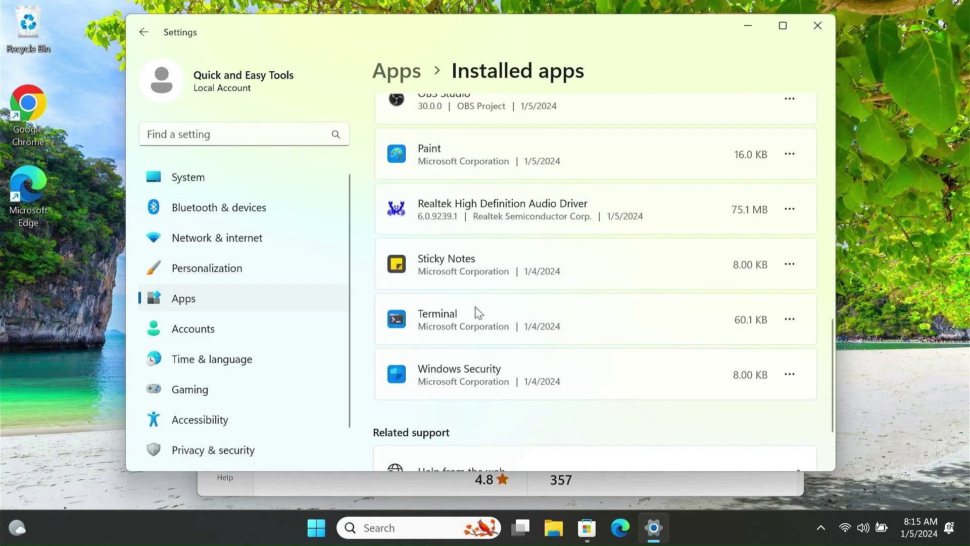
{"action": "scroll", "coordinate": [477, 312], "scroll_direction": "down", "scroll_amount": 2}
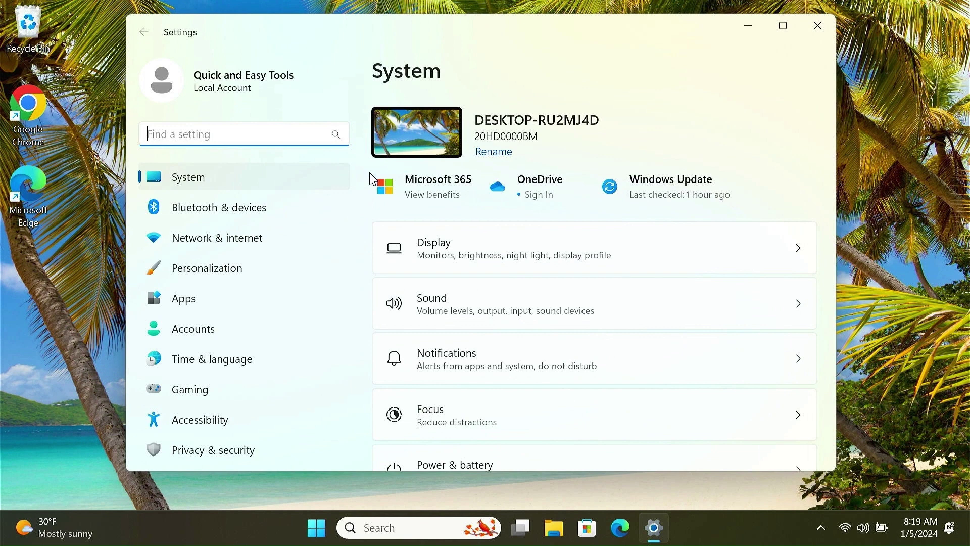
- Open About to check the i5-7200U and 8 GB RAM, and highlight version 22H2
{"action": "scroll", "coordinate": [528, 354], "scroll_direction": "down", "scroll_amount": 10}
{"action": "left_click", "coordinate": [496, 422]}
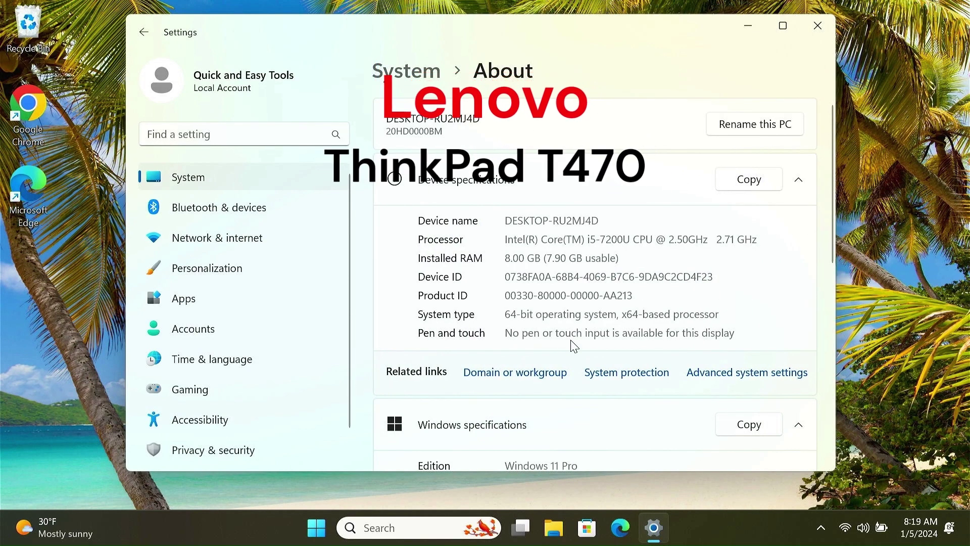
{"action": "scroll", "coordinate": [572, 346], "scroll_direction": "down", "scroll_amount": 3}
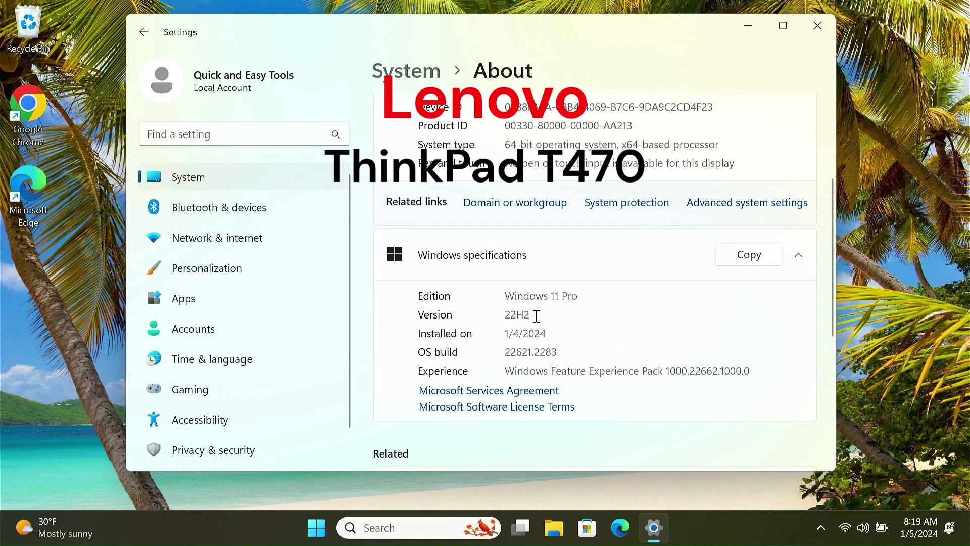
{"action": "left_click_drag", "start_coordinate": [532, 316], "coordinate": [503, 315]}
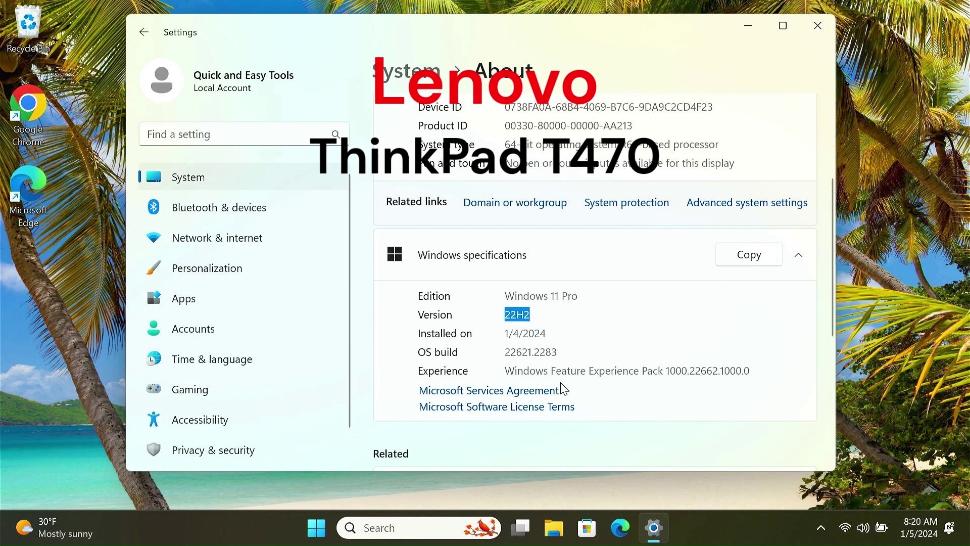
{"action": "scroll", "coordinate": [584, 396], "scroll_direction": "down", "scroll_amount": 2}
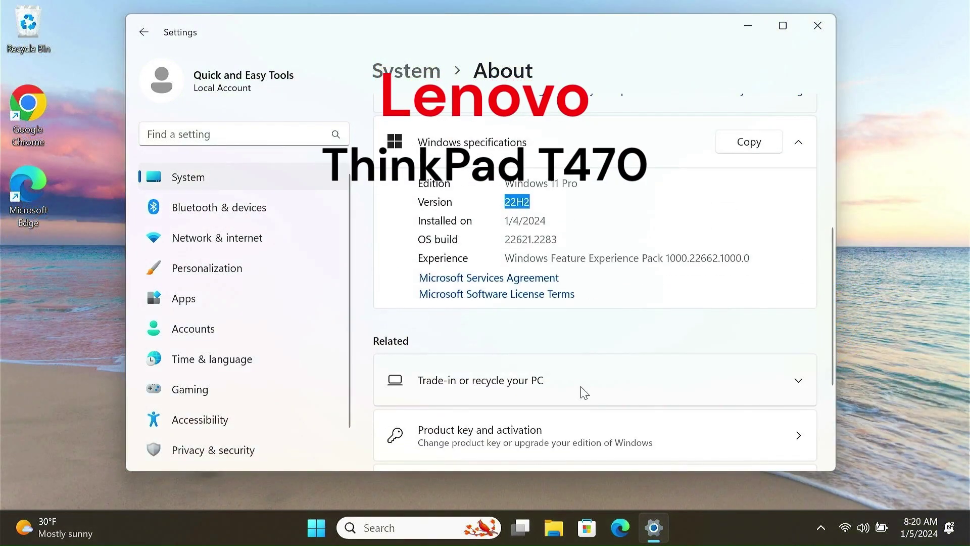
{"action": "scroll", "coordinate": [581, 394], "scroll_direction": "down", "scroll_amount": 2}
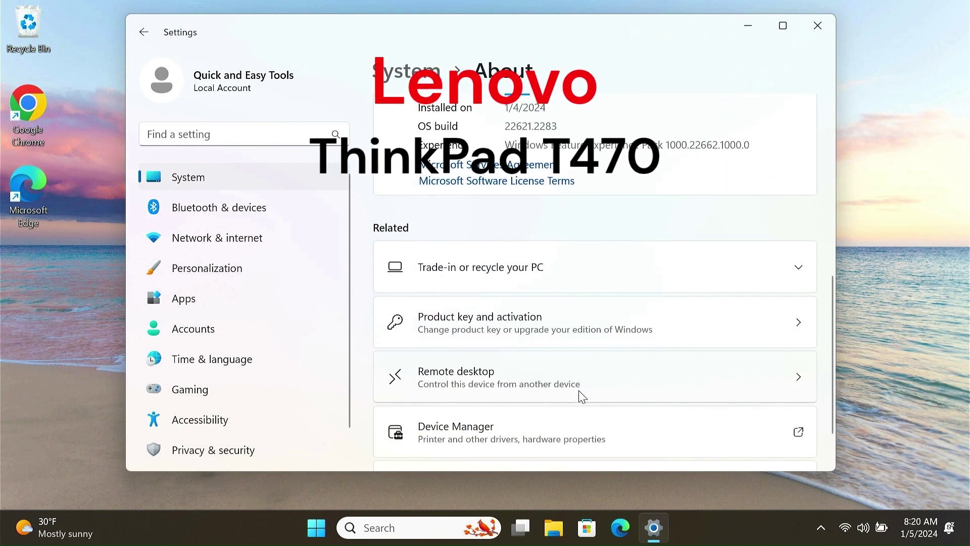
- Confirm digital-license activation, then bring up Start's power options to restart
{"action": "left_click", "coordinate": [590, 319]}
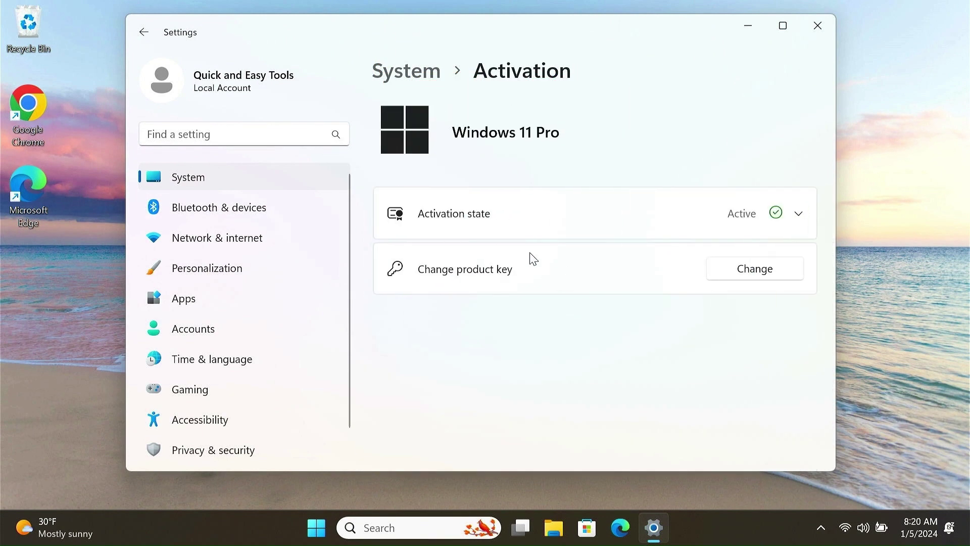
{"action": "left_click", "coordinate": [799, 216]}
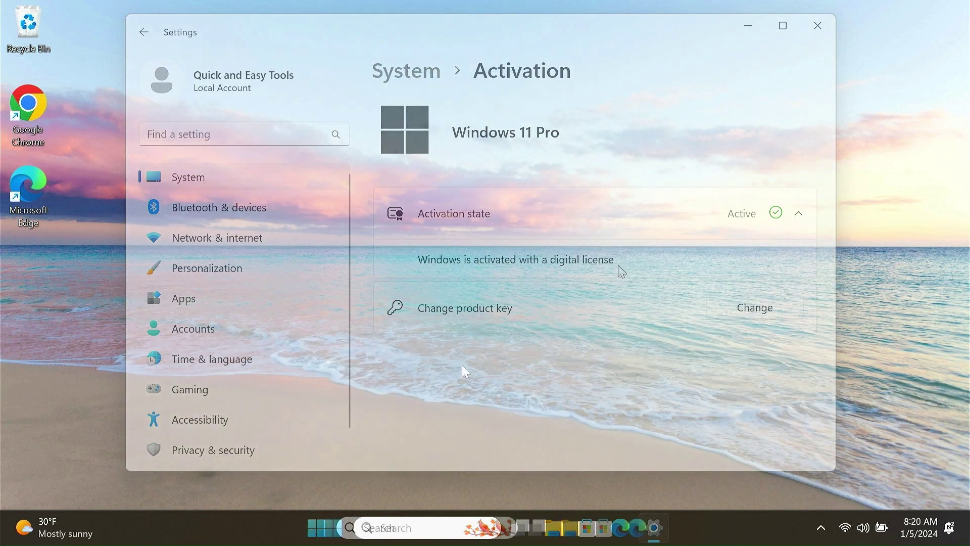
{"action": "left_click", "coordinate": [335, 530]}
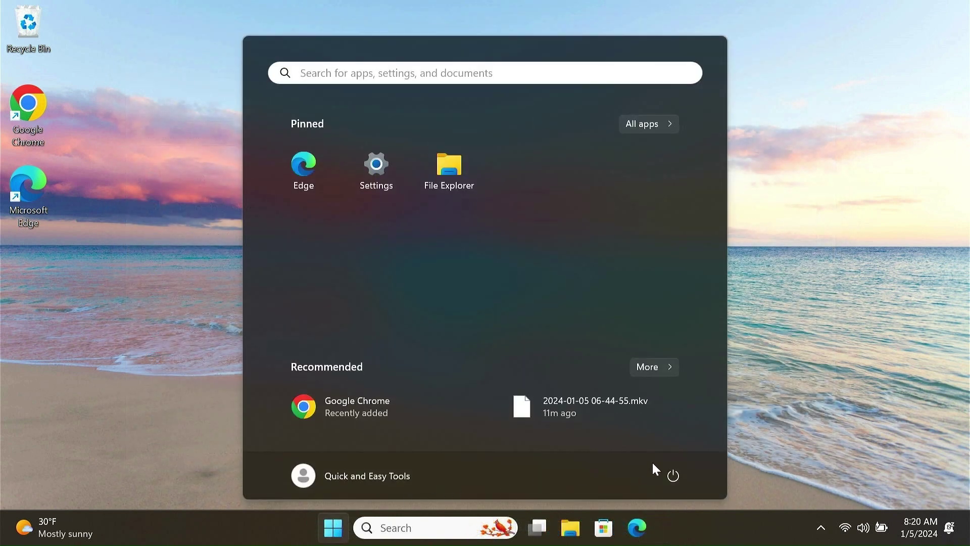
{"action": "left_click", "coordinate": [674, 476]}
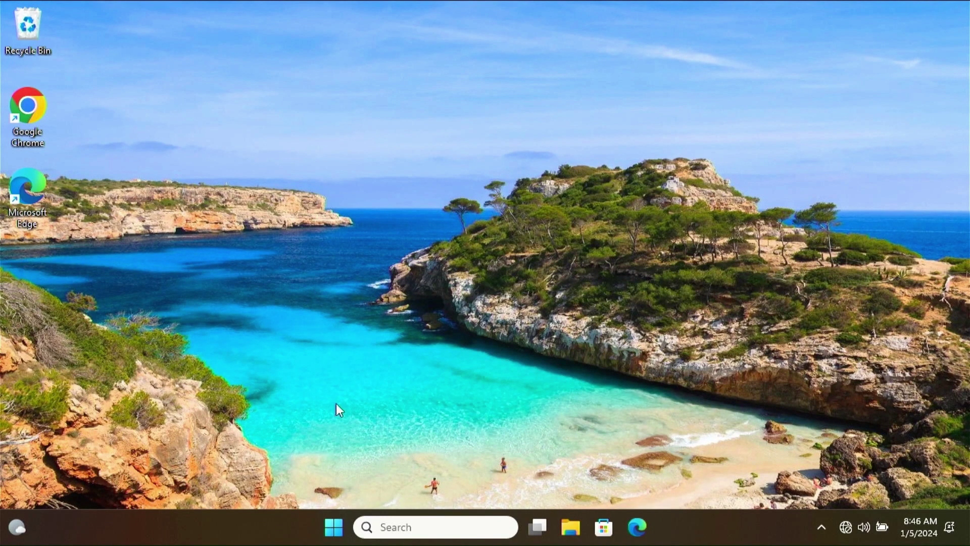
- Launch the pinned Settings app from the Tiny11 Start menu
{"action": "left_click", "coordinate": [333, 527]}
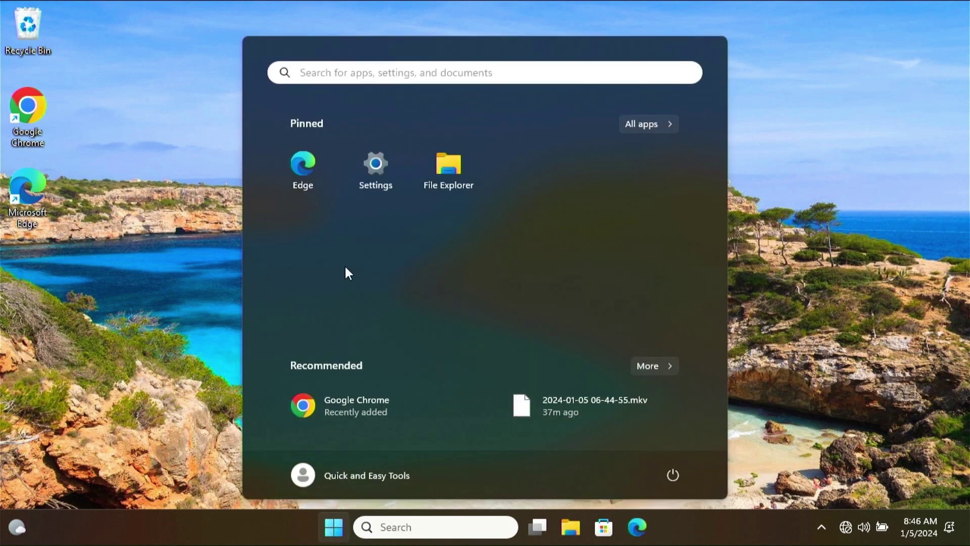
{"action": "left_click", "coordinate": [376, 164]}
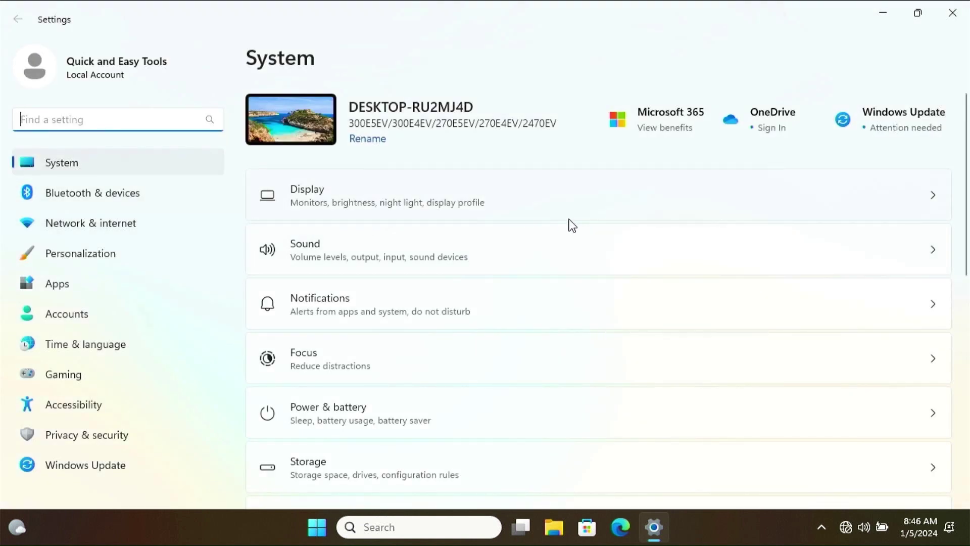
- Change the display resolution to 1366 × 768 and keep the change
{"action": "left_click", "coordinate": [581, 206]}
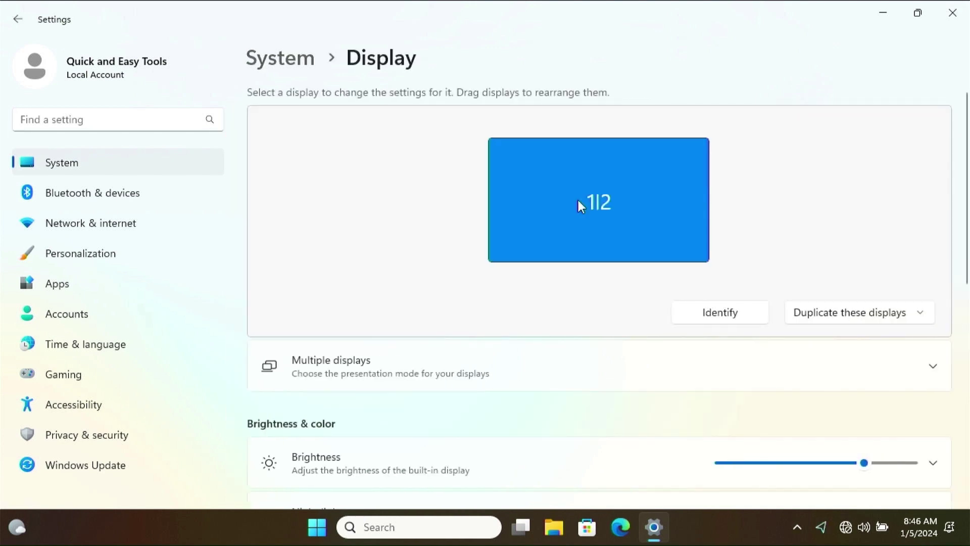
{"action": "scroll", "coordinate": [577, 273], "scroll_direction": "down", "scroll_amount": 8}
{"action": "left_click", "coordinate": [872, 265]}
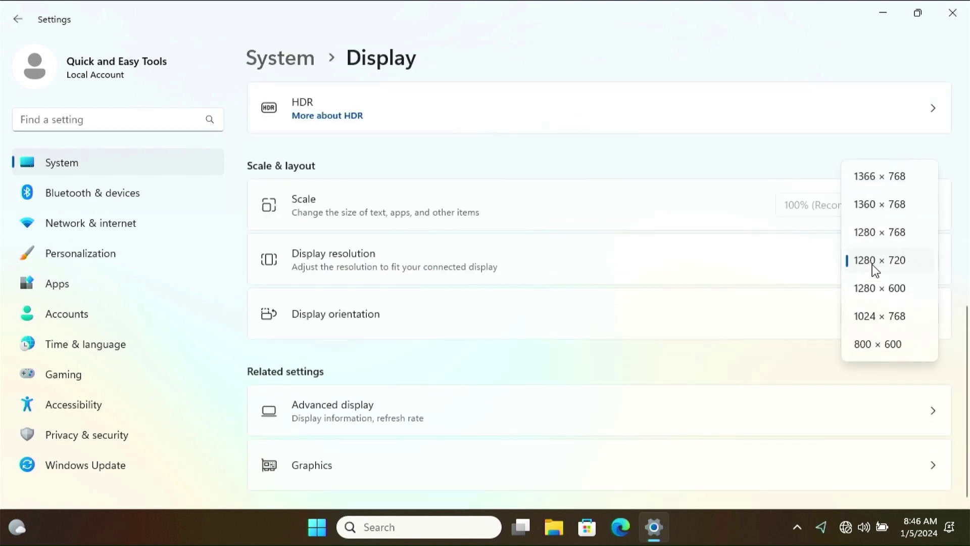
{"action": "left_click", "coordinate": [866, 175]}
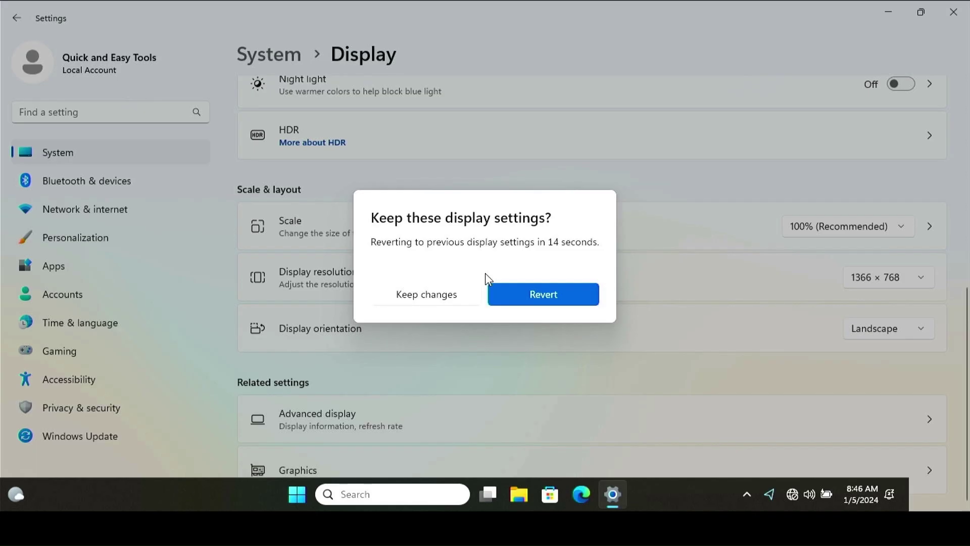
{"action": "left_click", "coordinate": [456, 292]}
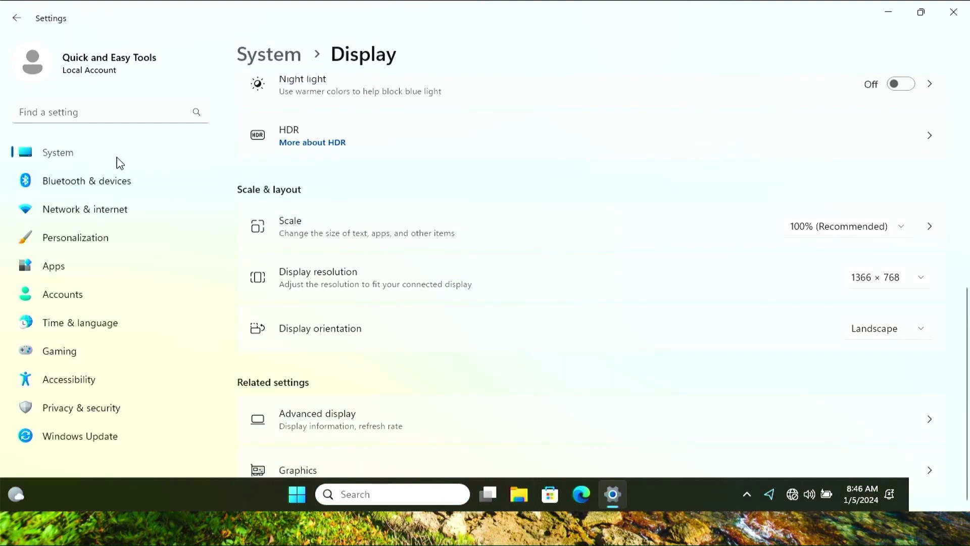
- On the About page, highlight the Pentium 2117U processor and 8.00 GB installed RAM
{"action": "key", "text": "alt+Left"}
{"action": "scroll", "coordinate": [445, 313], "scroll_direction": "down", "scroll_amount": 10}
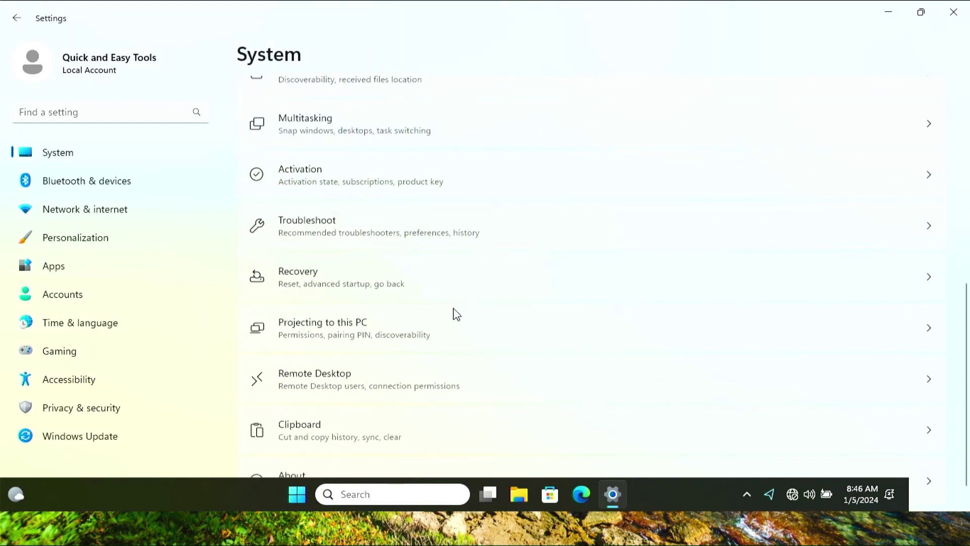
{"action": "left_click", "coordinate": [428, 457]}
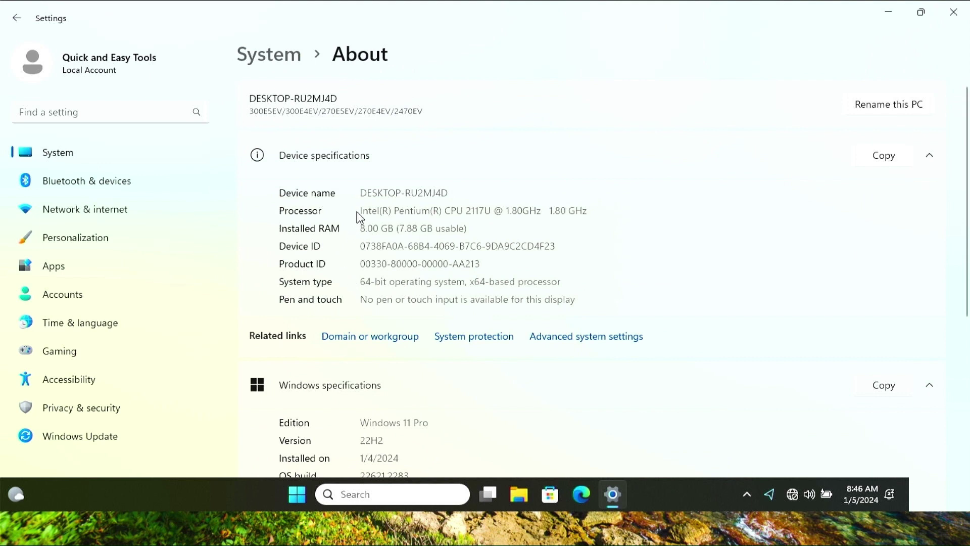
{"action": "double_click", "coordinate": [454, 211]}
{"action": "left_click", "coordinate": [461, 214]}
{"action": "left_click_drag", "start_coordinate": [590, 213], "coordinate": [359, 211]}
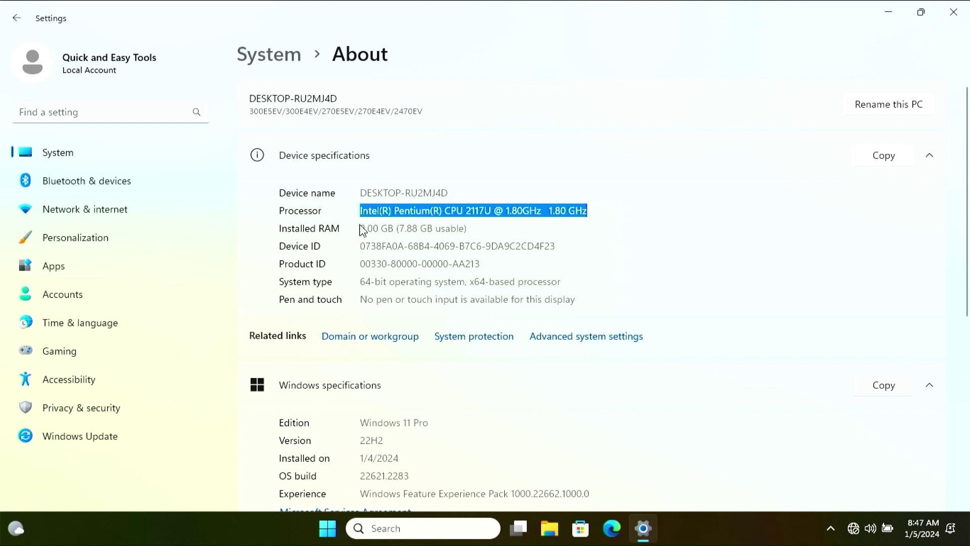
{"action": "left_click_drag", "start_coordinate": [363, 228], "coordinate": [471, 234]}
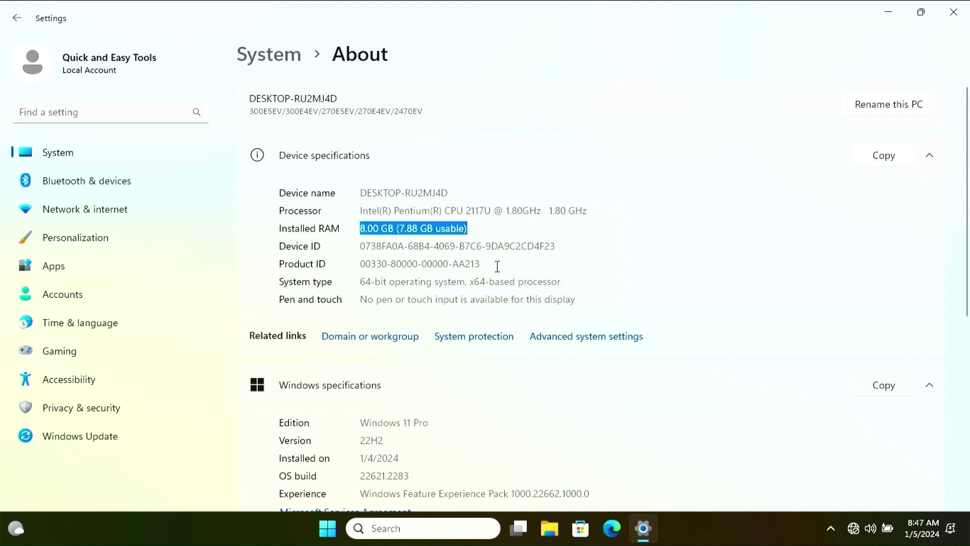
{"action": "scroll", "coordinate": [500, 270], "scroll_direction": "down", "scroll_amount": 4}
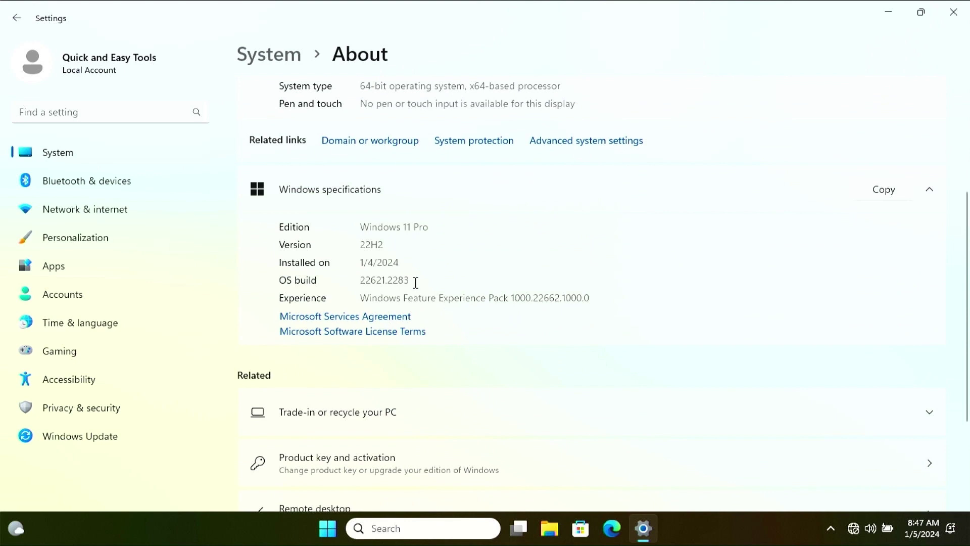
{"action": "scroll", "coordinate": [389, 245], "scroll_direction": "up", "scroll_amount": 4}
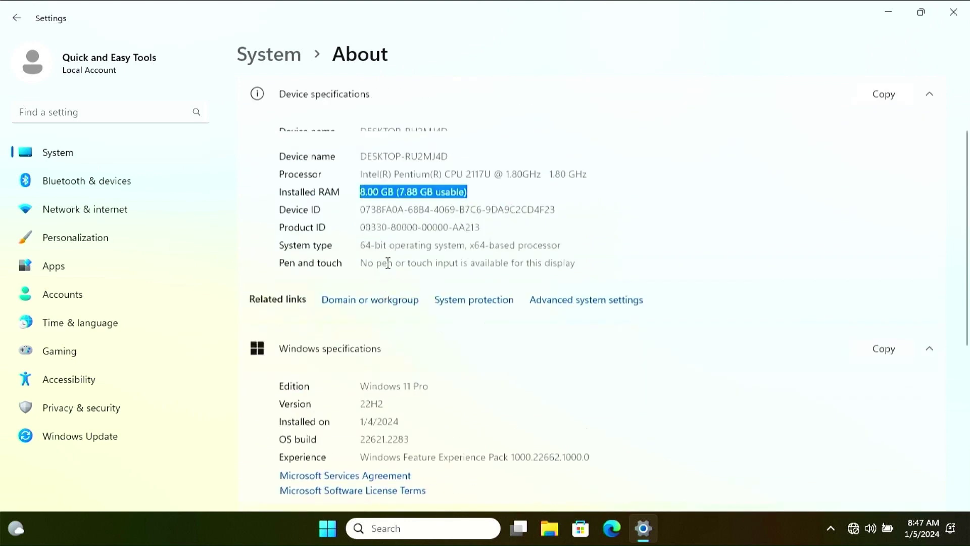
- Open Device Manager via Win+X and expand device categories to locate the Unknown device
{"action": "left_click", "coordinate": [154, 161]}
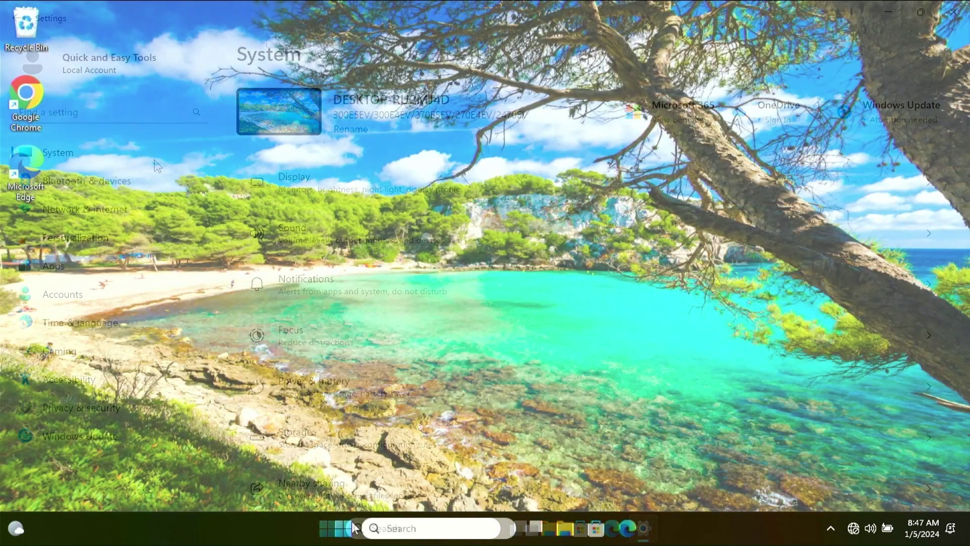
{"action": "key", "text": "super+x"}
{"action": "left_click", "coordinate": [338, 218]}
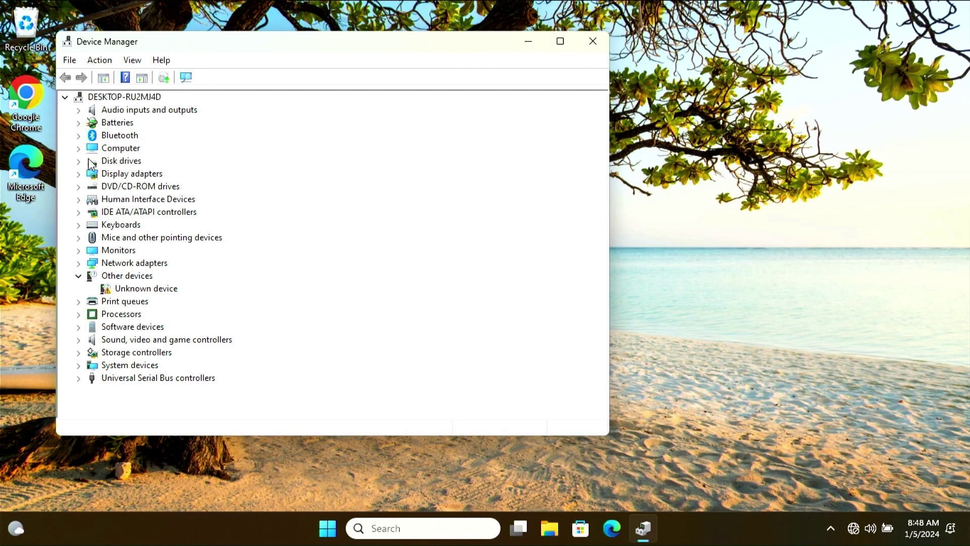
{"action": "left_click", "coordinate": [79, 110]}
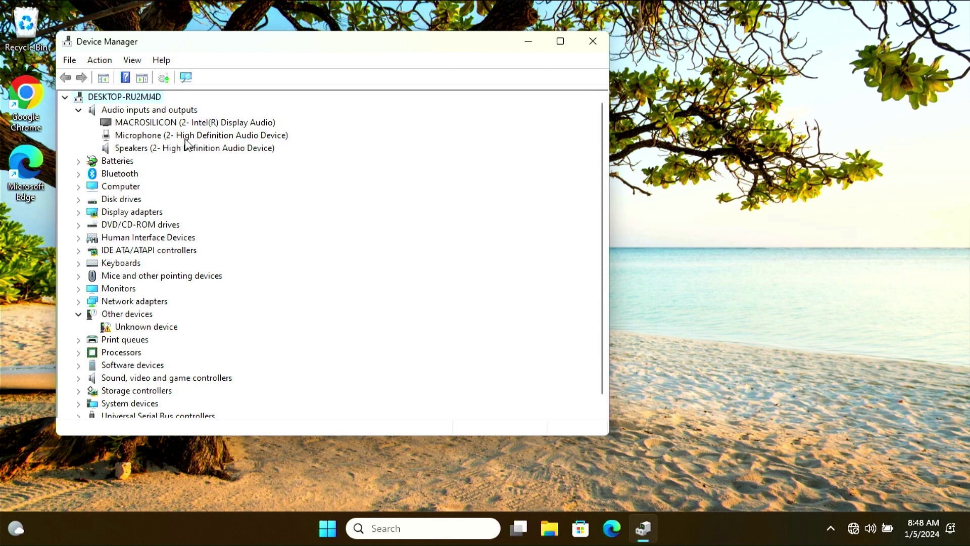
{"action": "left_click", "coordinate": [78, 110]}
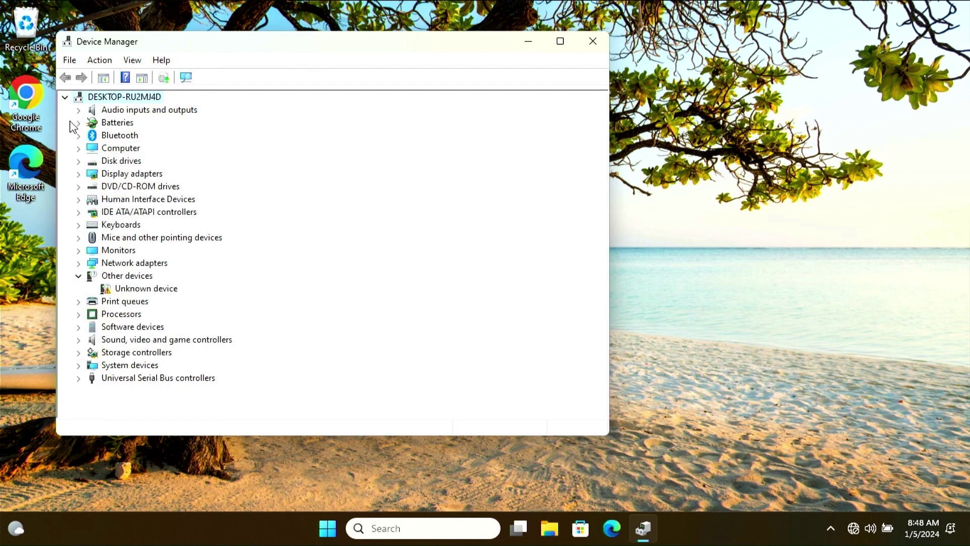
{"action": "left_click", "coordinate": [78, 237]}
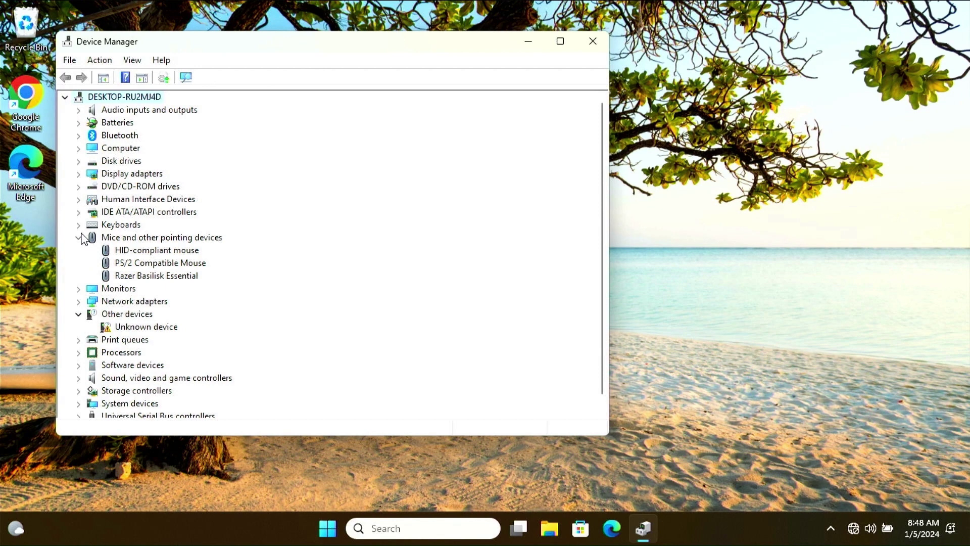
- Update the Unknown device's driver from Local Disk (D:), installing Radio HID Mini-driver
{"action": "right_click", "coordinate": [153, 328]}
{"action": "left_click", "coordinate": [188, 335]}
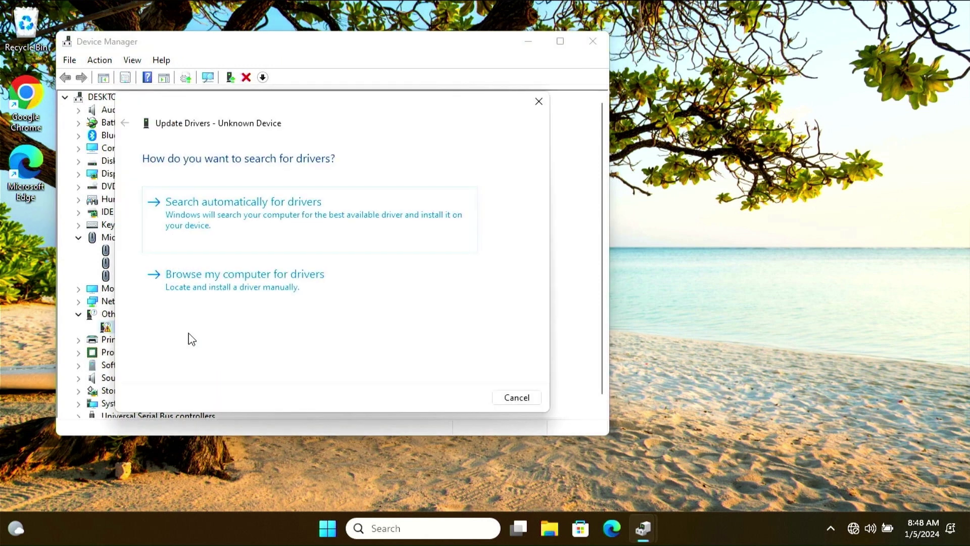
{"action": "left_click", "coordinate": [237, 282]}
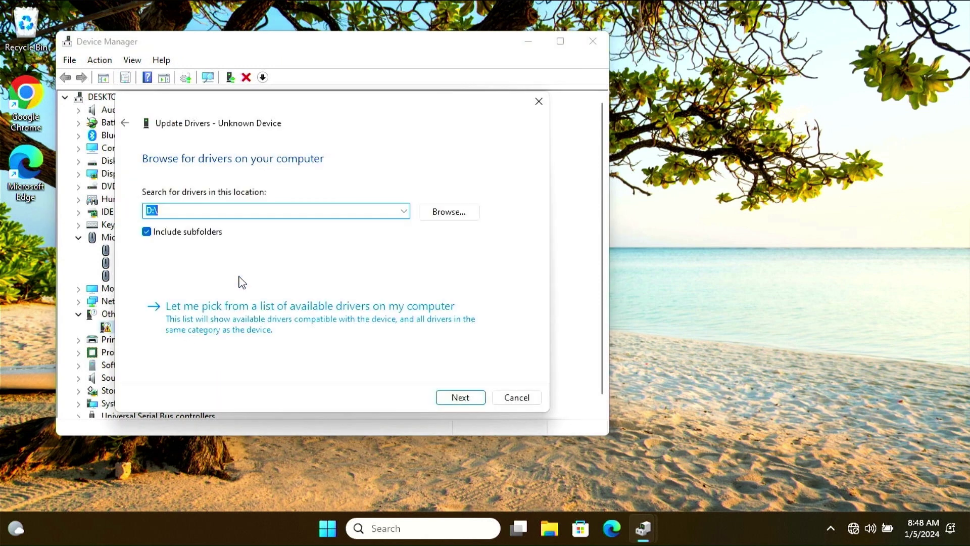
{"action": "left_click", "coordinate": [451, 212]}
{"action": "scroll", "coordinate": [413, 283], "scroll_direction": "down", "scroll_amount": 1}
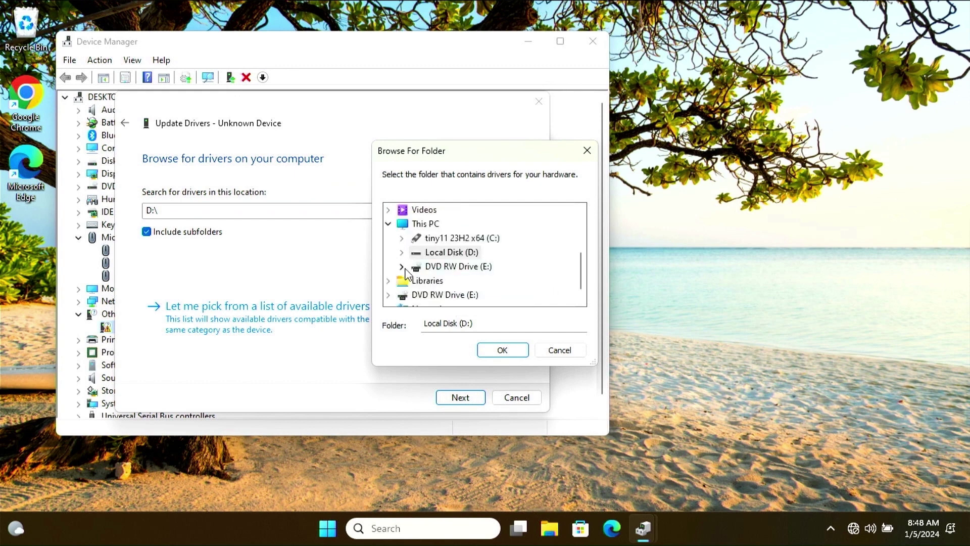
{"action": "double_click", "coordinate": [449, 252]}
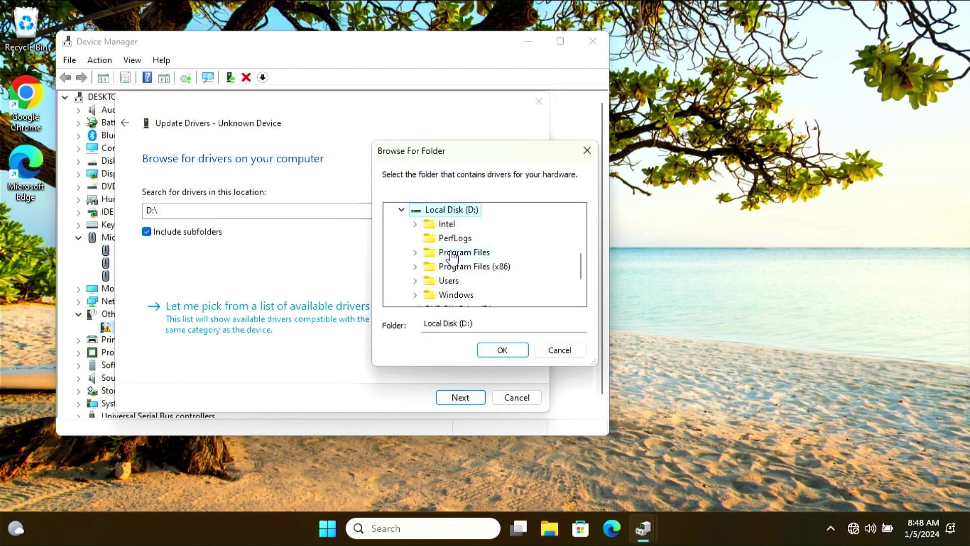
{"action": "left_click", "coordinate": [508, 353]}
{"action": "left_click", "coordinate": [465, 397]}
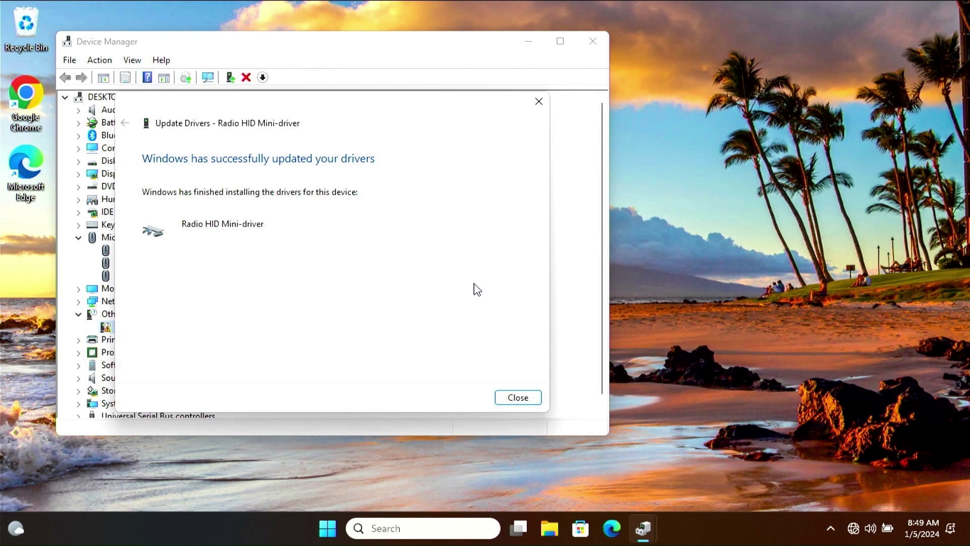
{"action": "left_click", "coordinate": [525, 397]}
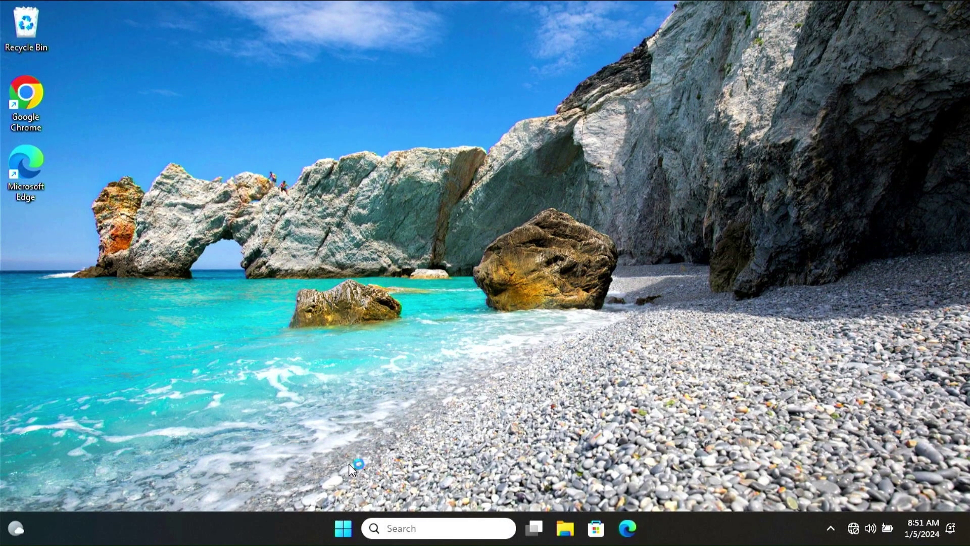
- Restart the PC and choose UEFI: USB, Partition 1 in the boot menu
{"action": "left_click", "coordinate": [343, 528]}
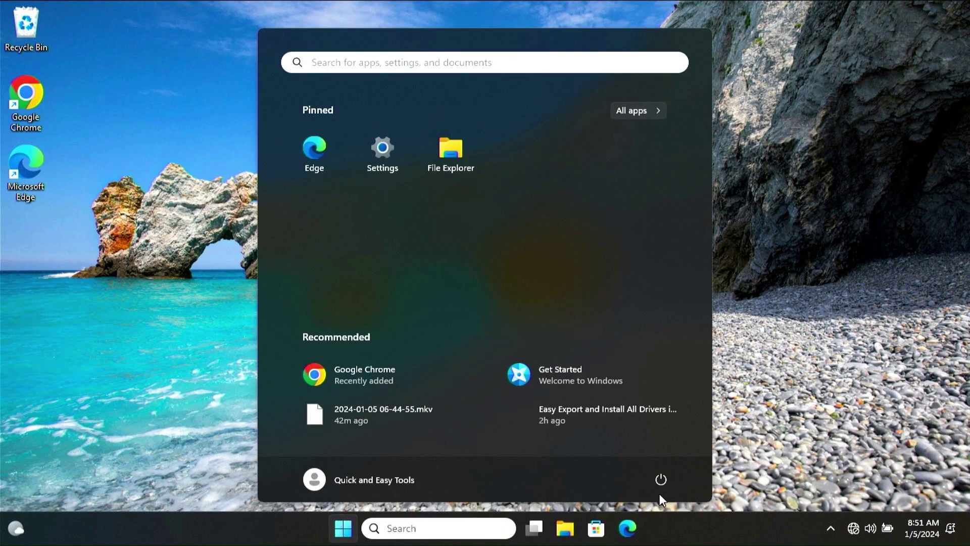
{"action": "left_click", "coordinate": [665, 486]}
{"action": "left_click", "coordinate": [668, 453]}
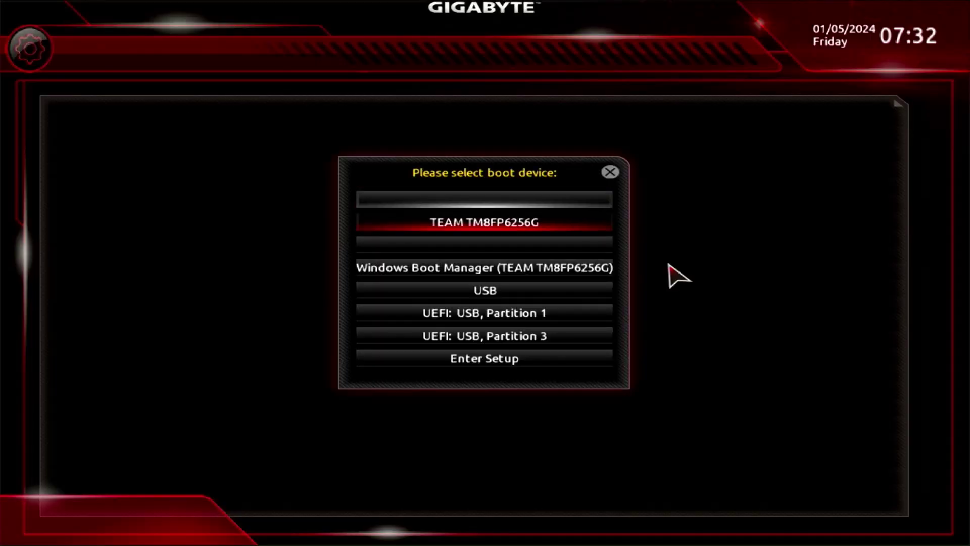
{"action": "key", "text": "Down"}
{"action": "key", "text": "Down"}
{"action": "key", "text": "Down"}
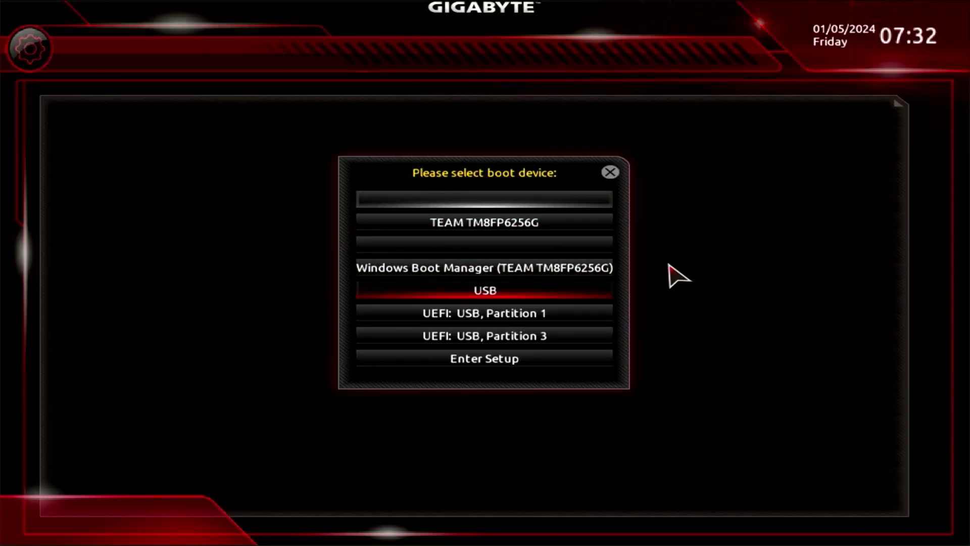
{"action": "key", "text": "Down"}
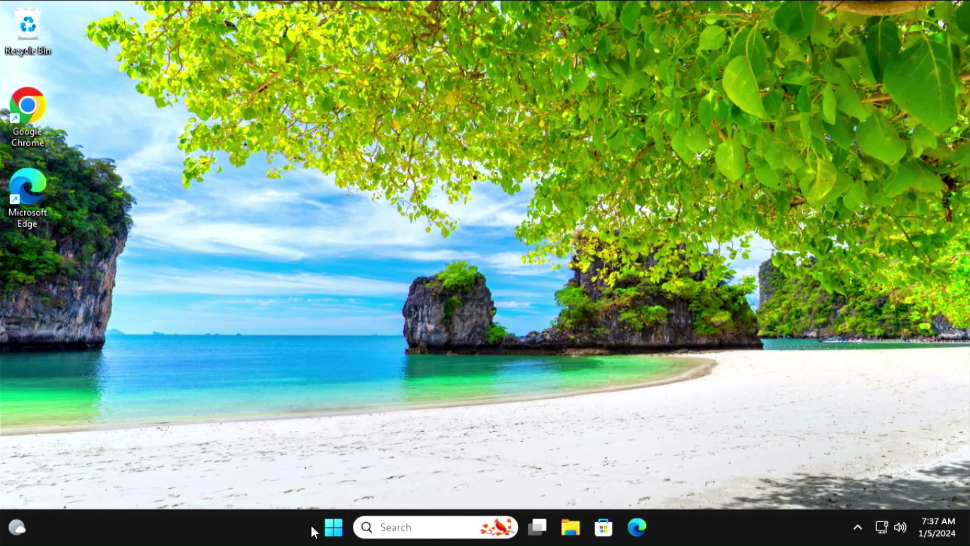
- Open Settings and go to the System About page
{"action": "left_click", "coordinate": [334, 529]}
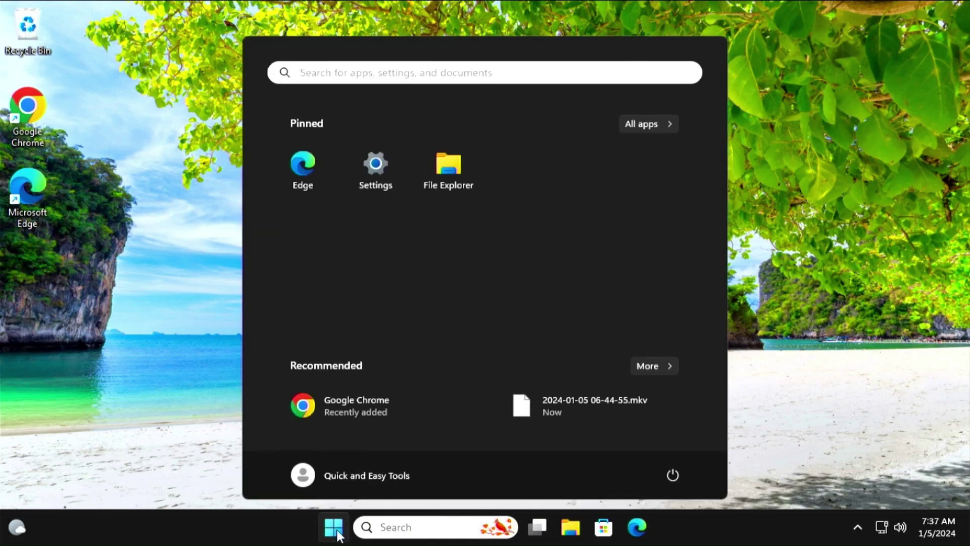
{"action": "left_click", "coordinate": [374, 170]}
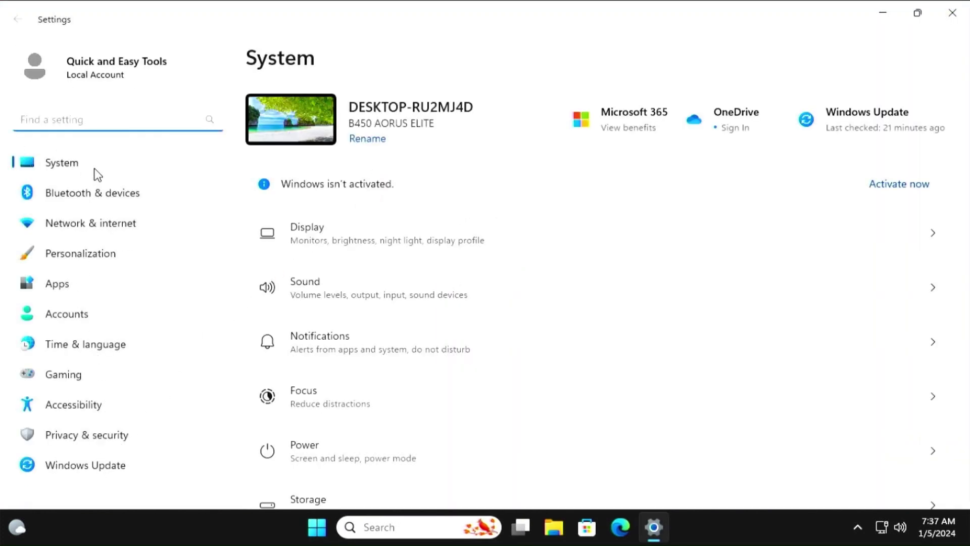
{"action": "scroll", "coordinate": [396, 268], "scroll_direction": "down", "scroll_amount": 3}
{"action": "scroll", "coordinate": [401, 270], "scroll_direction": "up", "scroll_amount": 2}
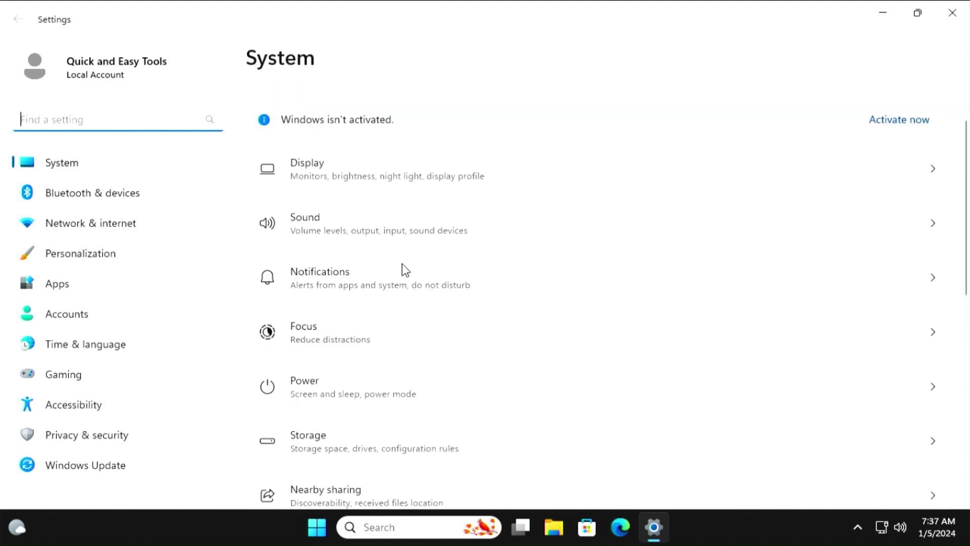
{"action": "scroll", "coordinate": [405, 270], "scroll_direction": "down", "scroll_amount": 10}
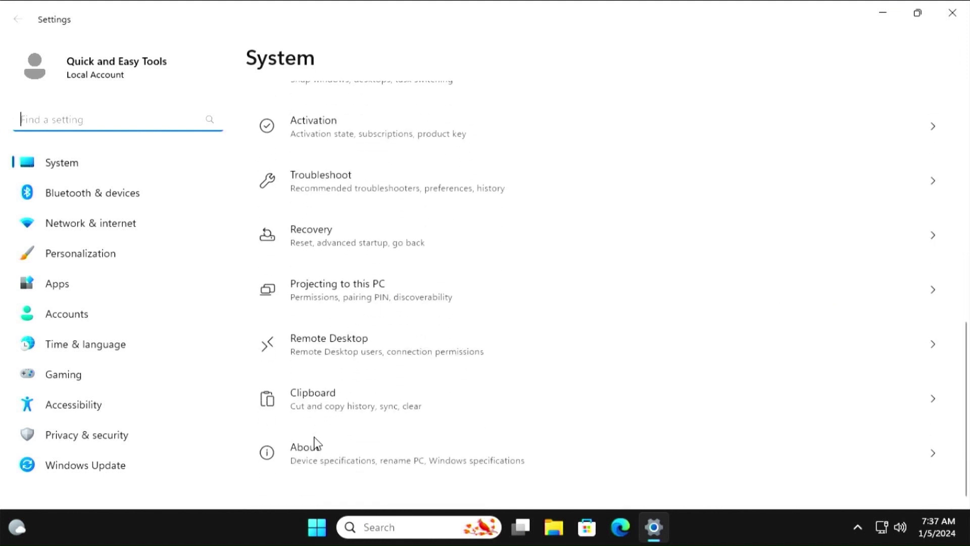
{"action": "left_click", "coordinate": [315, 448]}
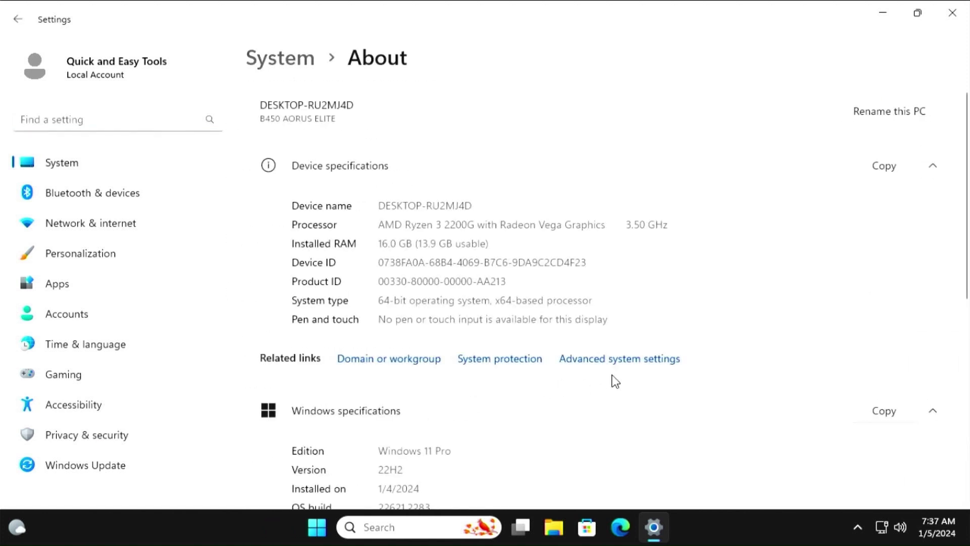
- Highlight the AMD Ryzen 3 2200G processor and 16.0 GB installed RAM values
{"action": "scroll", "coordinate": [611, 383], "scroll_direction": "down", "scroll_amount": 5}
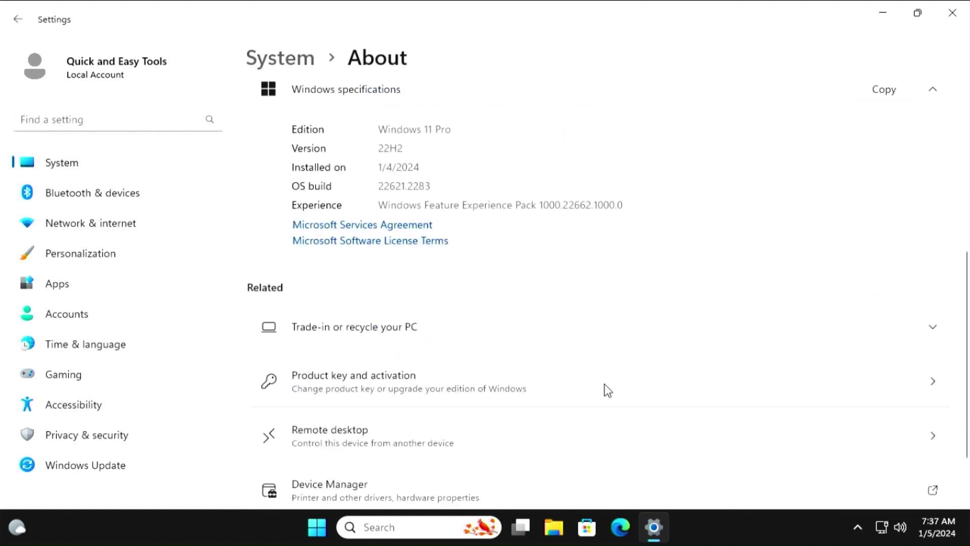
{"action": "scroll", "coordinate": [608, 389], "scroll_direction": "up", "scroll_amount": 5}
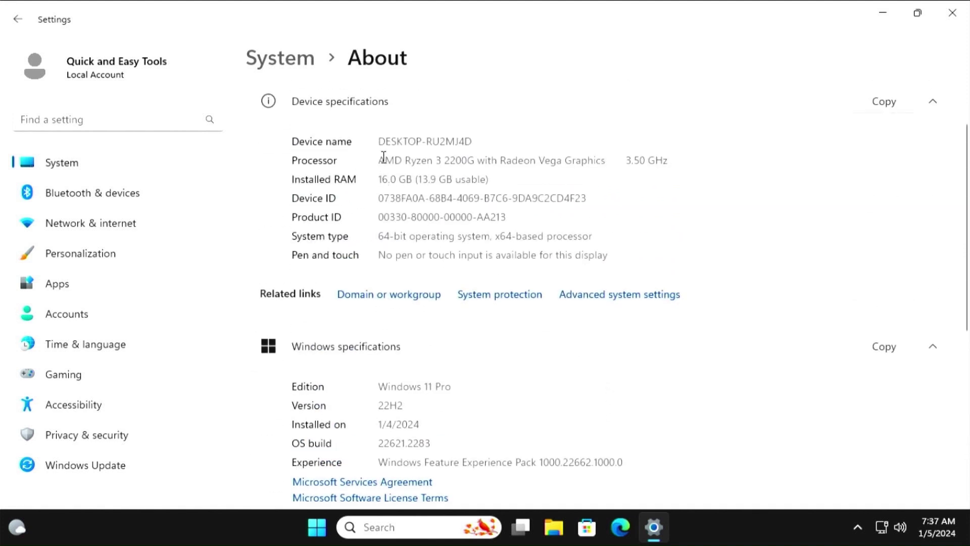
{"action": "left_click_drag", "start_coordinate": [378, 160], "coordinate": [613, 164]}
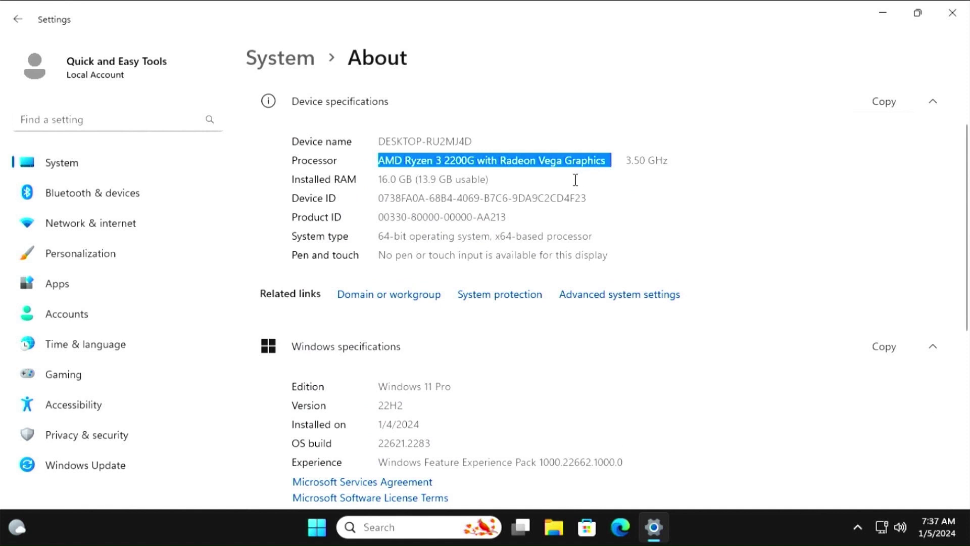
{"action": "left_click_drag", "start_coordinate": [377, 180], "coordinate": [504, 186]}
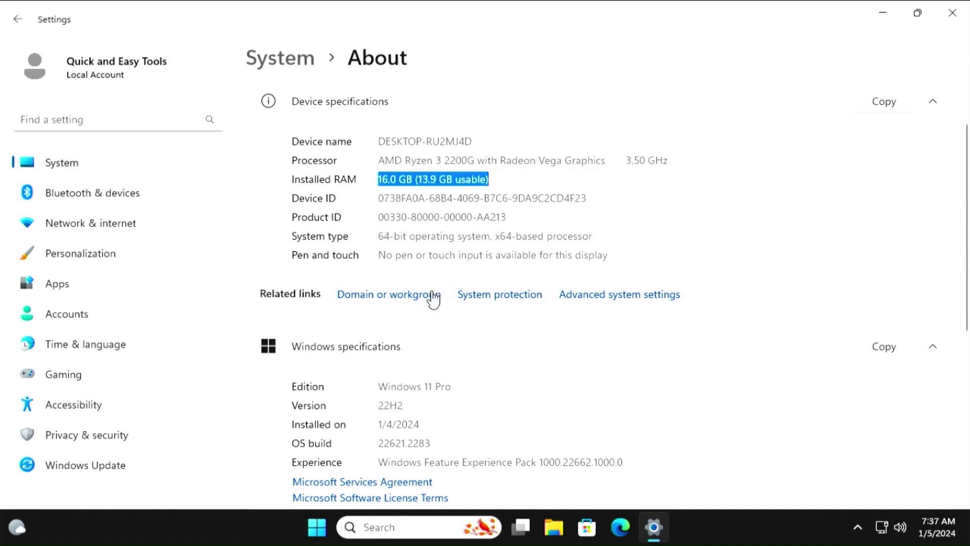
{"action": "scroll", "coordinate": [483, 372], "scroll_direction": "down", "scroll_amount": 5}
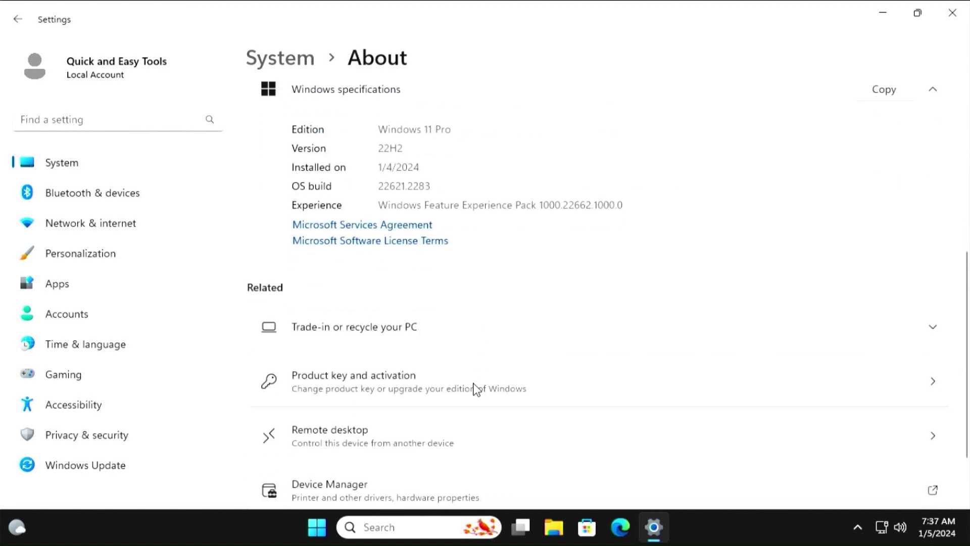
{"action": "scroll", "coordinate": [477, 384], "scroll_direction": "up", "scroll_amount": 5}
- Close Settings and show the Start menu with Edge, Settings and File Explorer pinned
{"action": "left_click", "coordinate": [951, 12]}
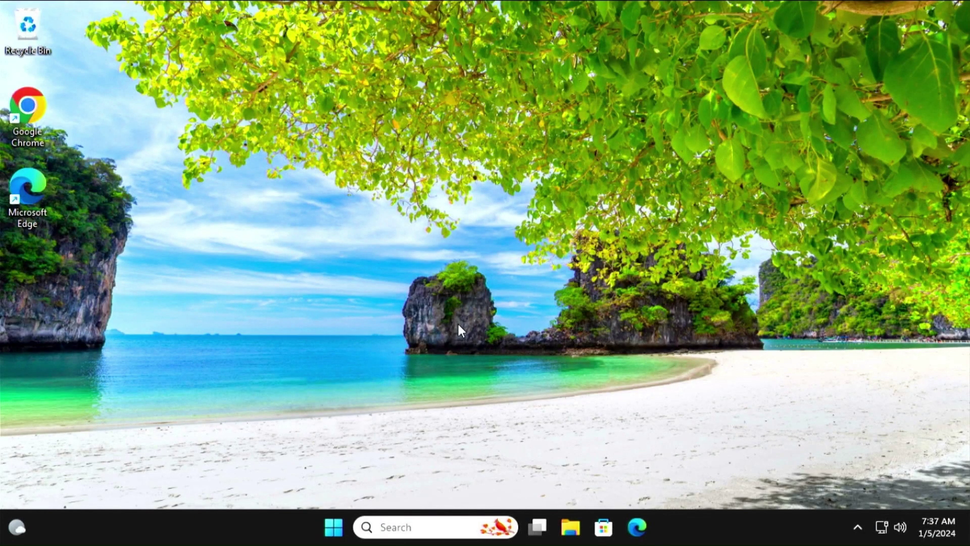
{"action": "left_click", "coordinate": [331, 530]}
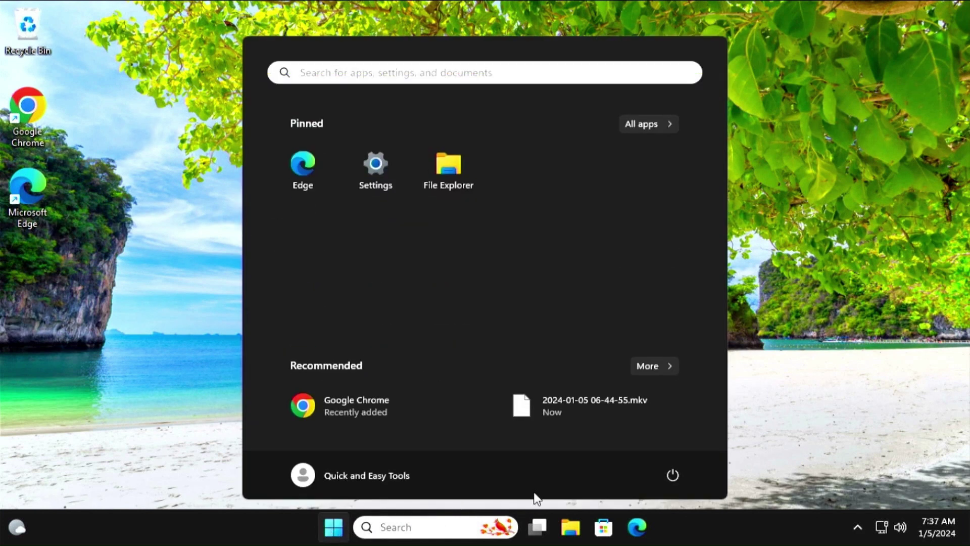